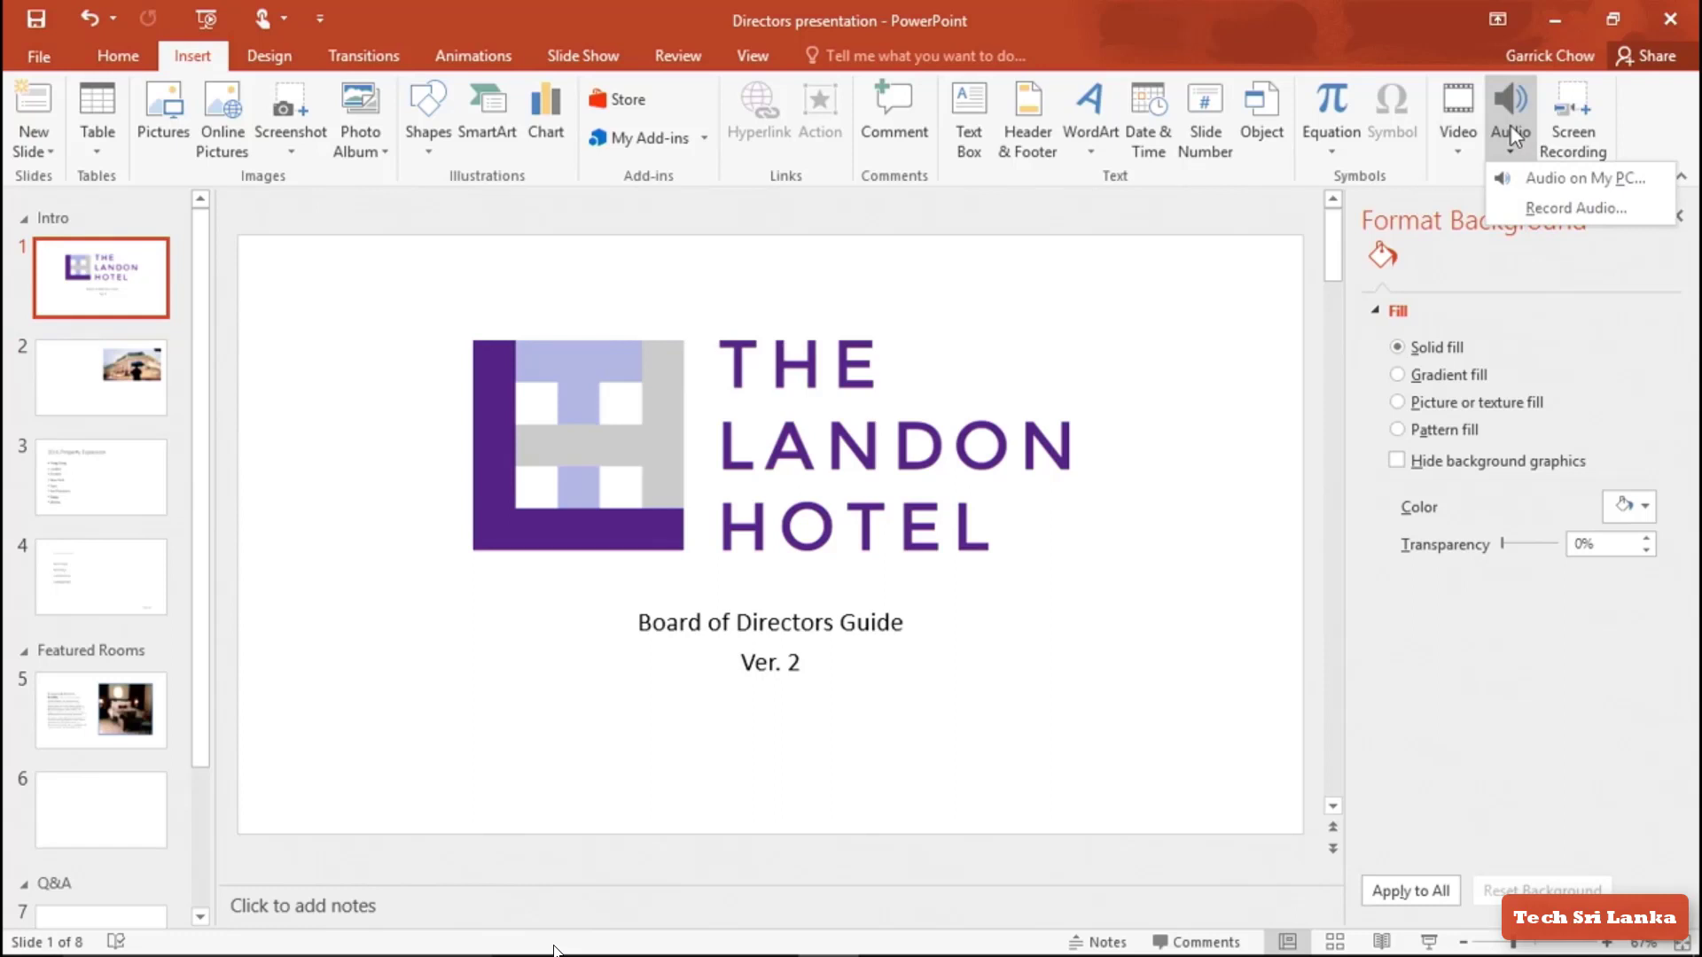
pyautogui.click(1542, 180)
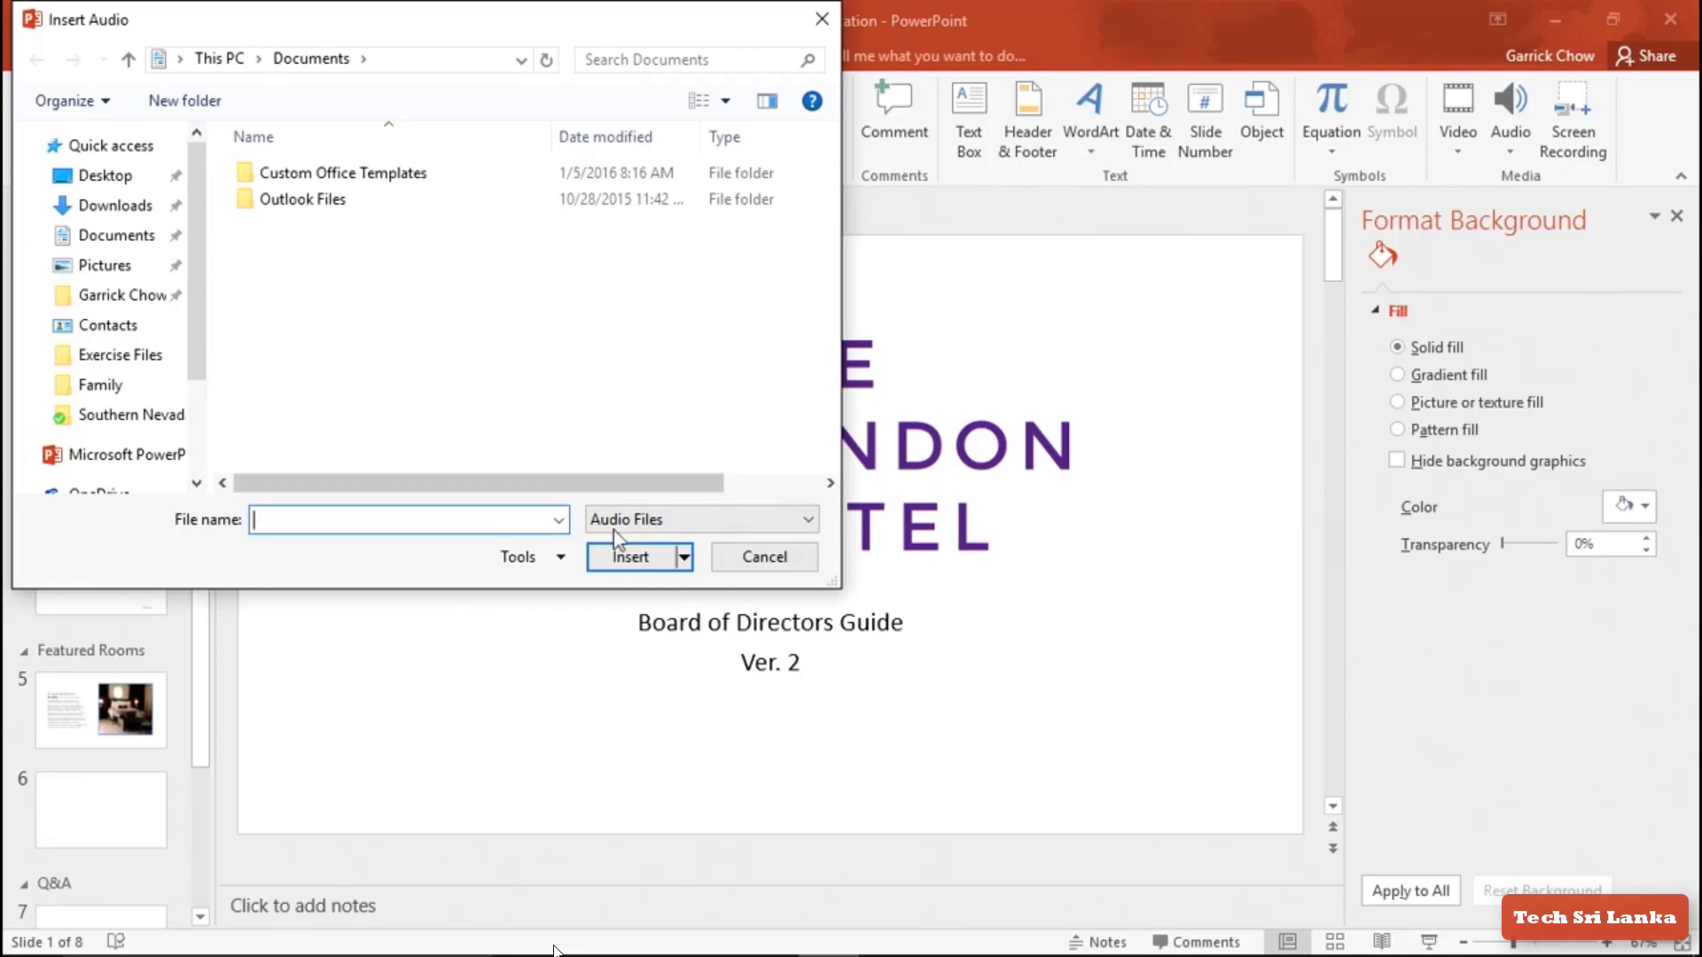
pyautogui.click(679, 523)
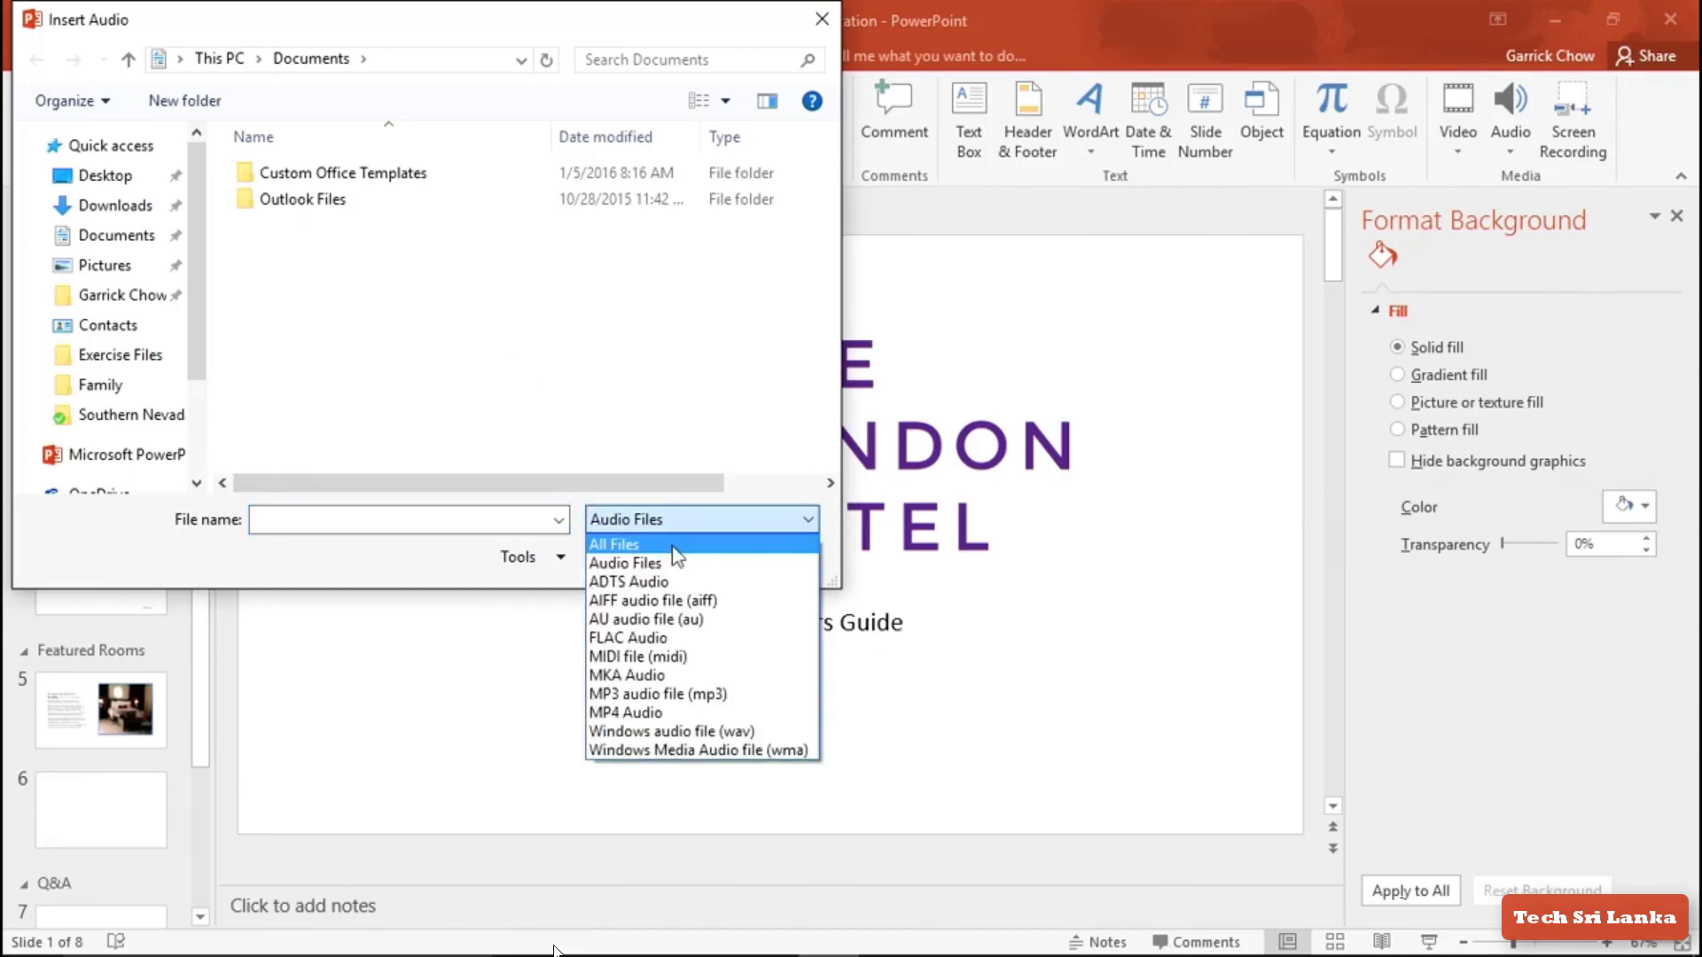
pyautogui.click(652, 390)
pyautogui.click(764, 559)
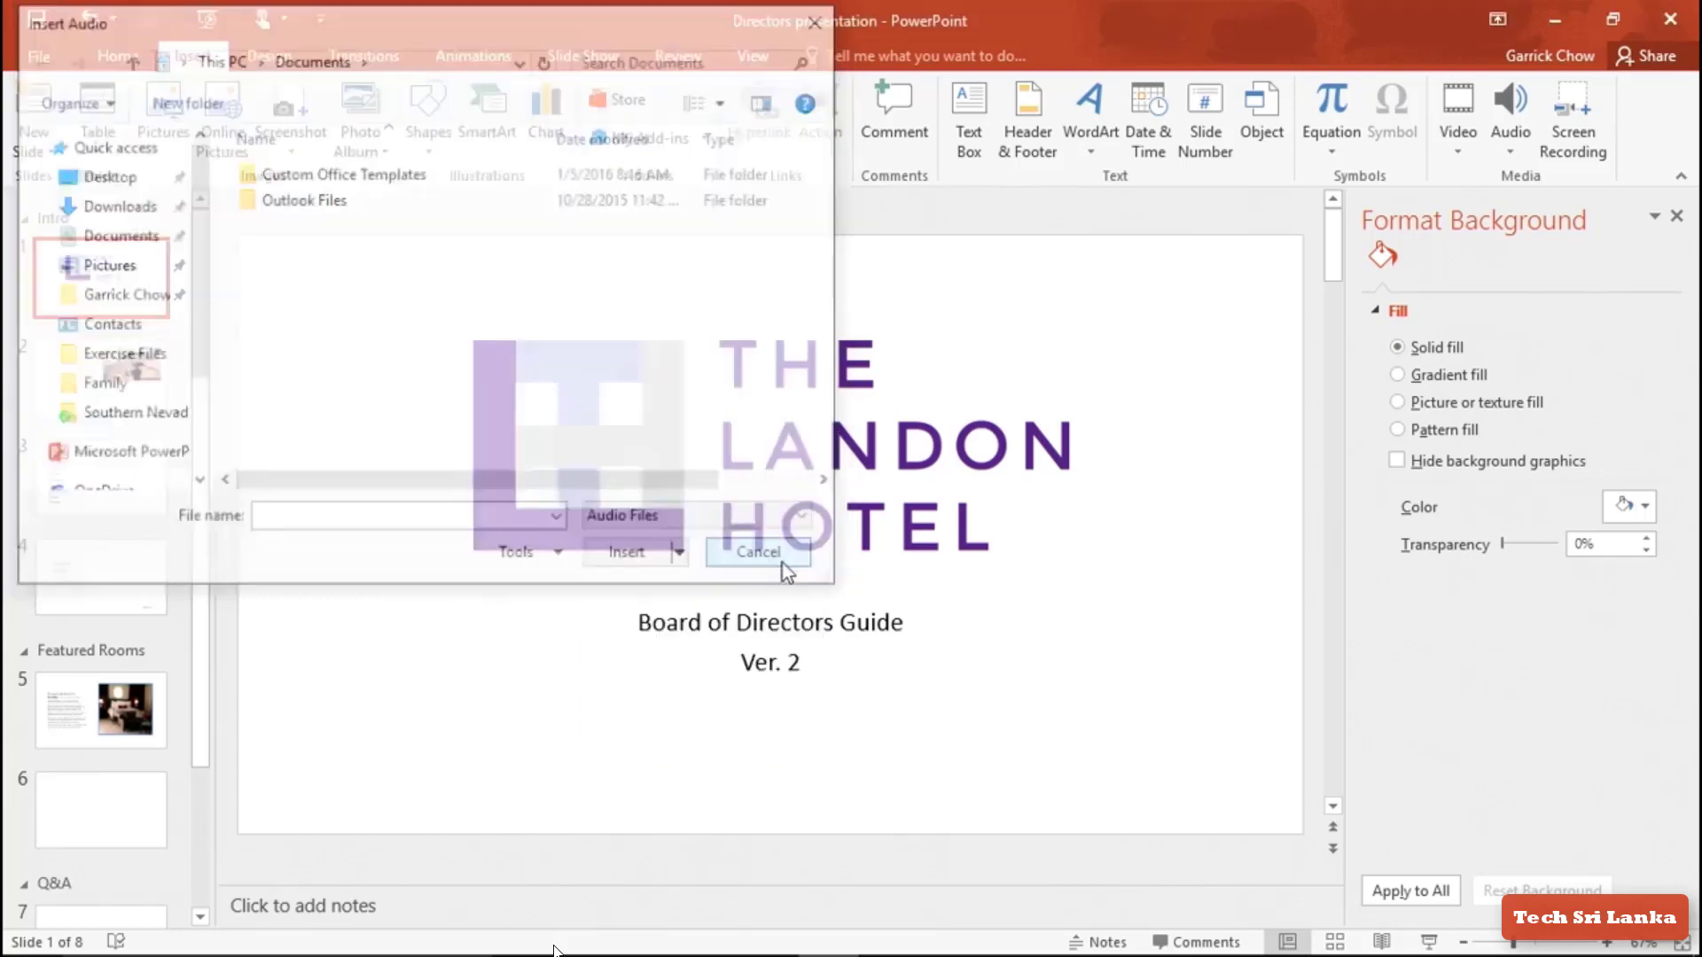
# Start a new audio recording for the slide and name it 'Slide 1 VO'
pyautogui.click(1512, 110)
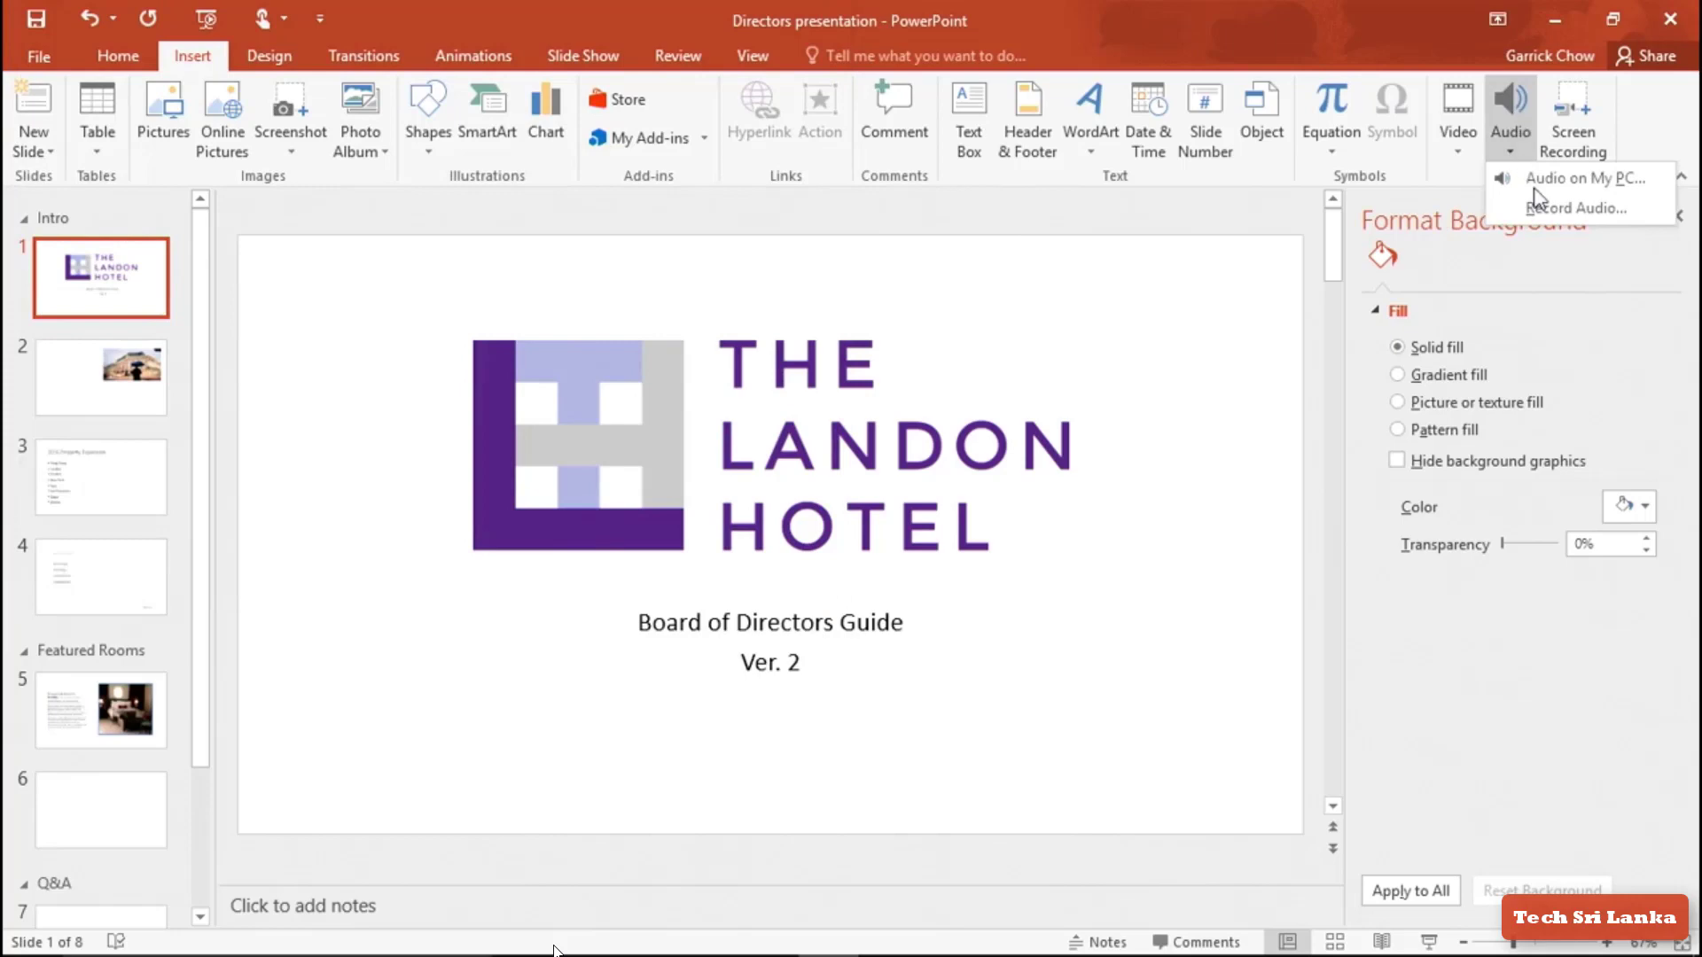
pyautogui.click(1640, 205)
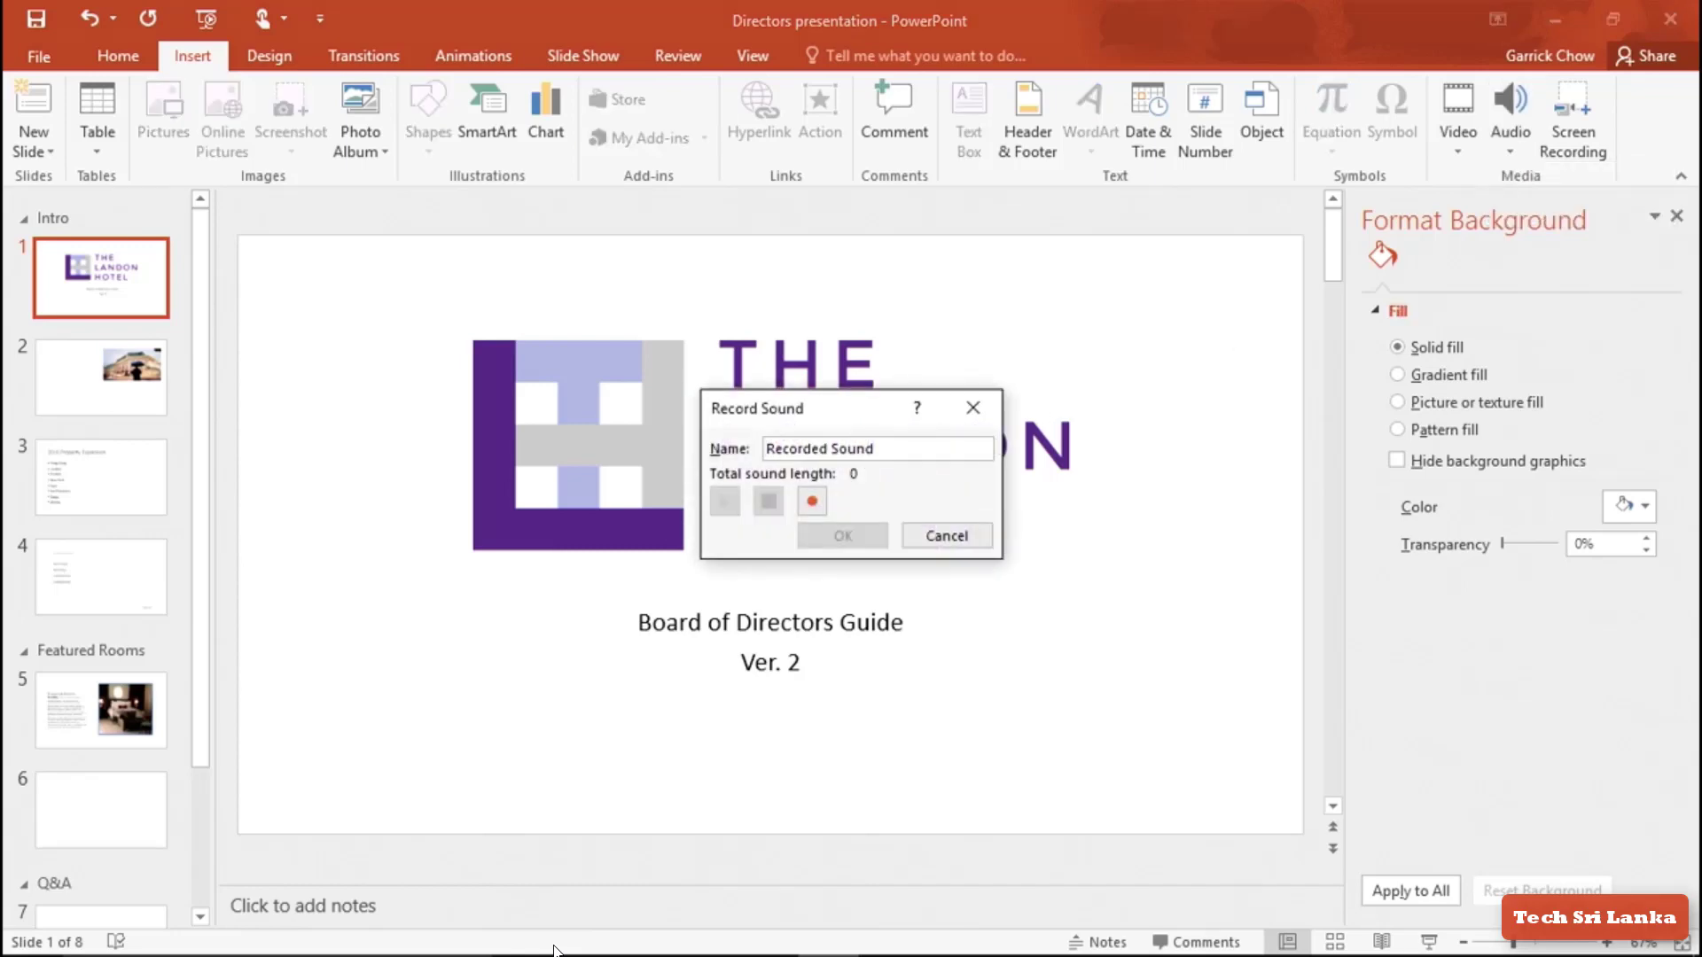
pyautogui.click(911, 448)
pyautogui.moveTo(911, 448); pyautogui.dragTo(745, 443)
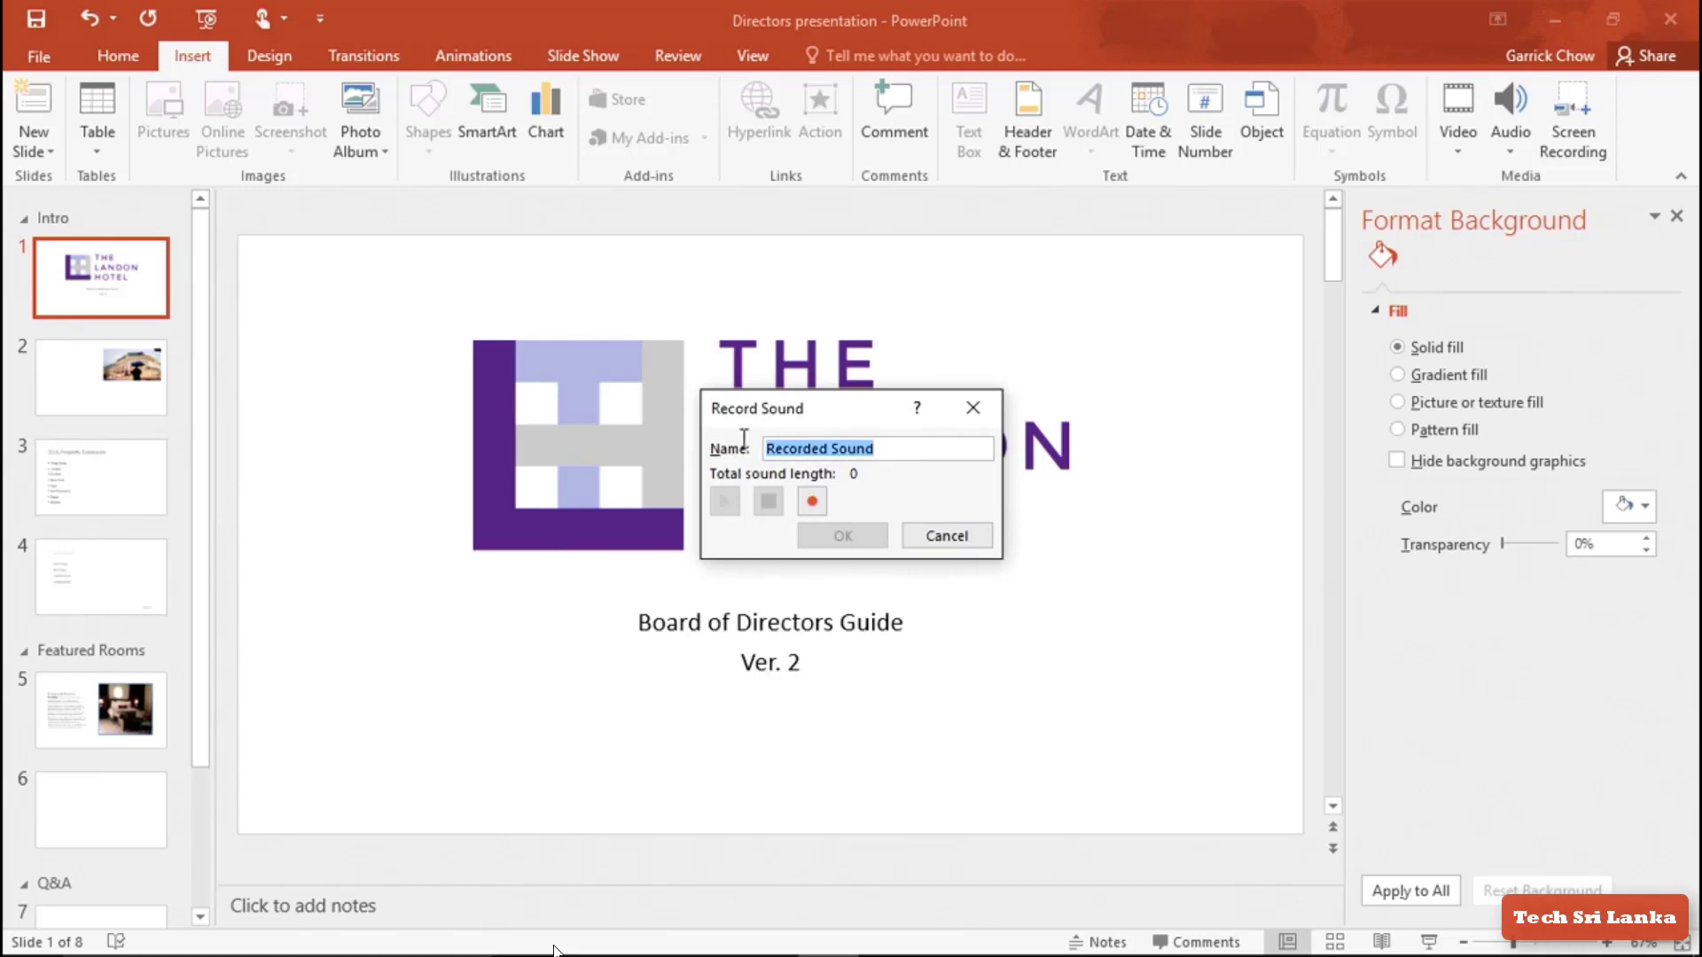
pyautogui.write('Sli')
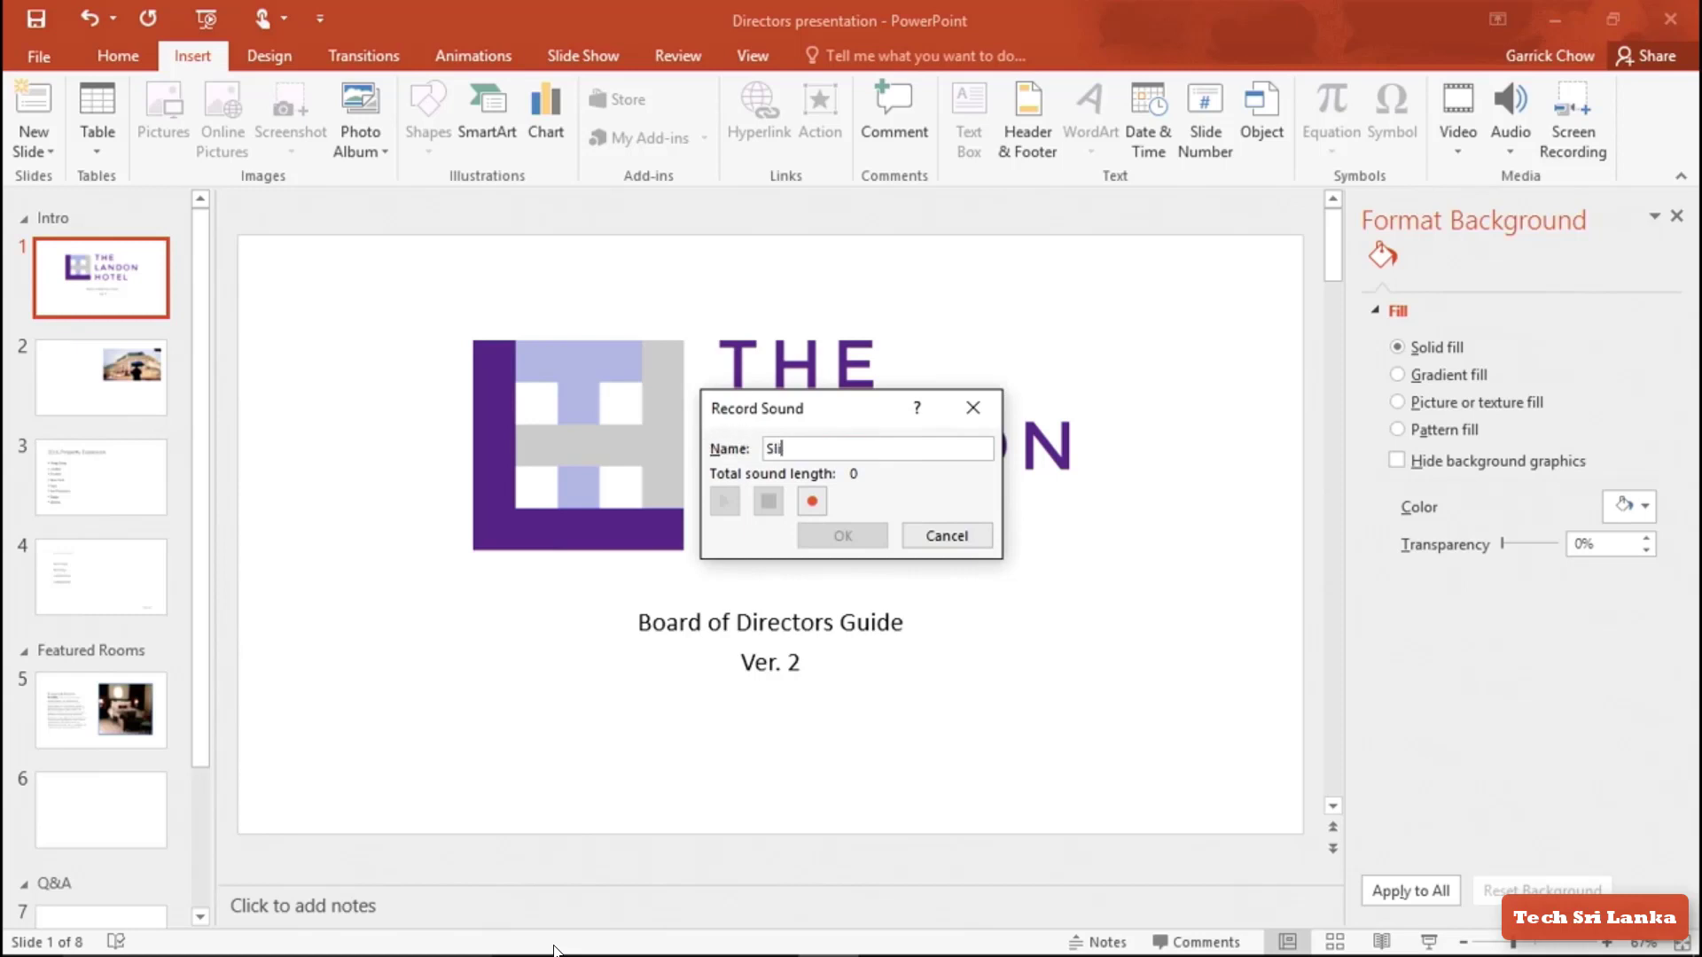
pyautogui.write('de 1 VO')
pyautogui.click(248, 932)
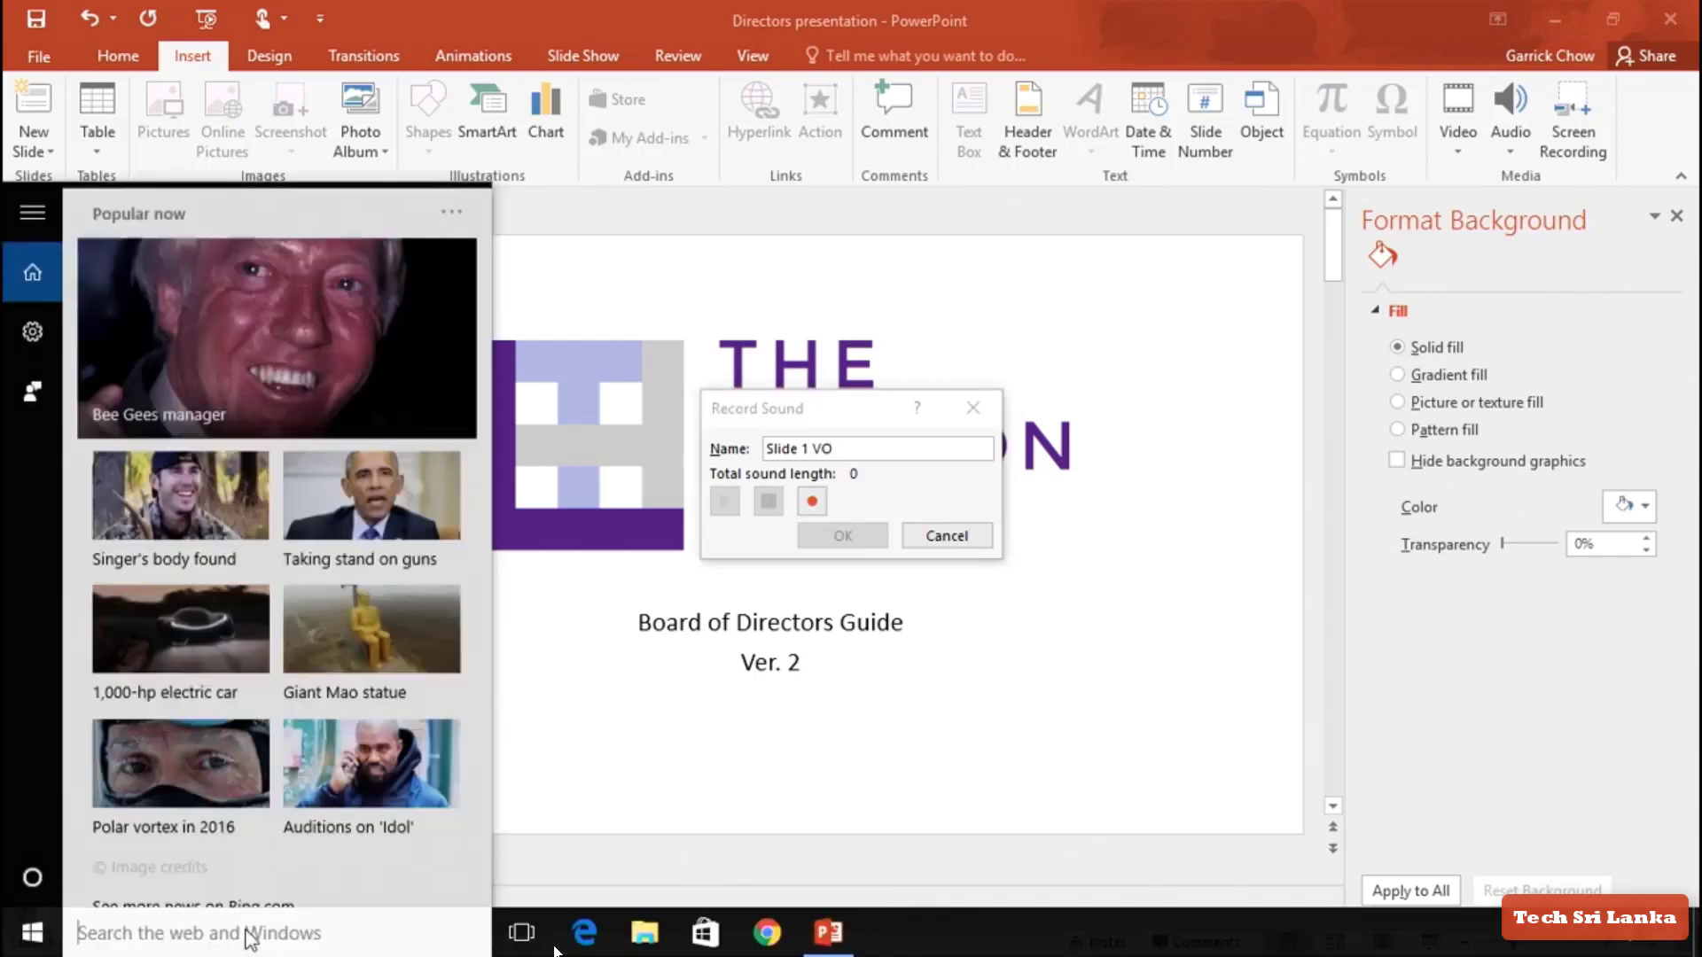
pyautogui.write('sound')
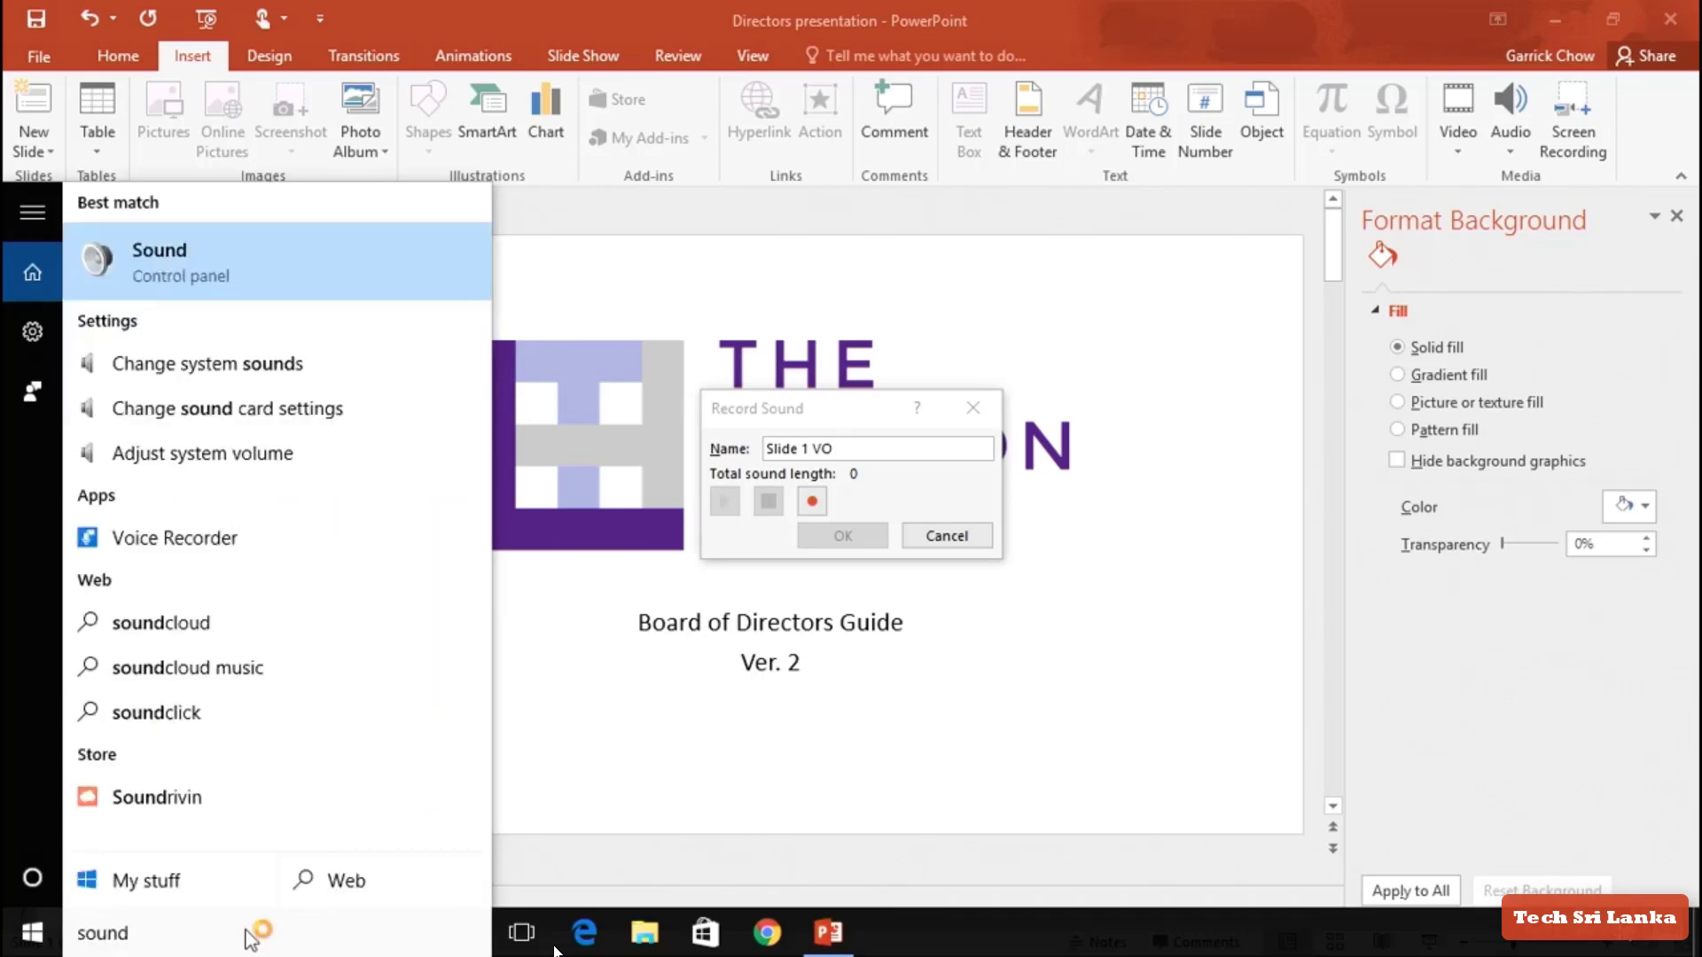
pyautogui.press('Return')
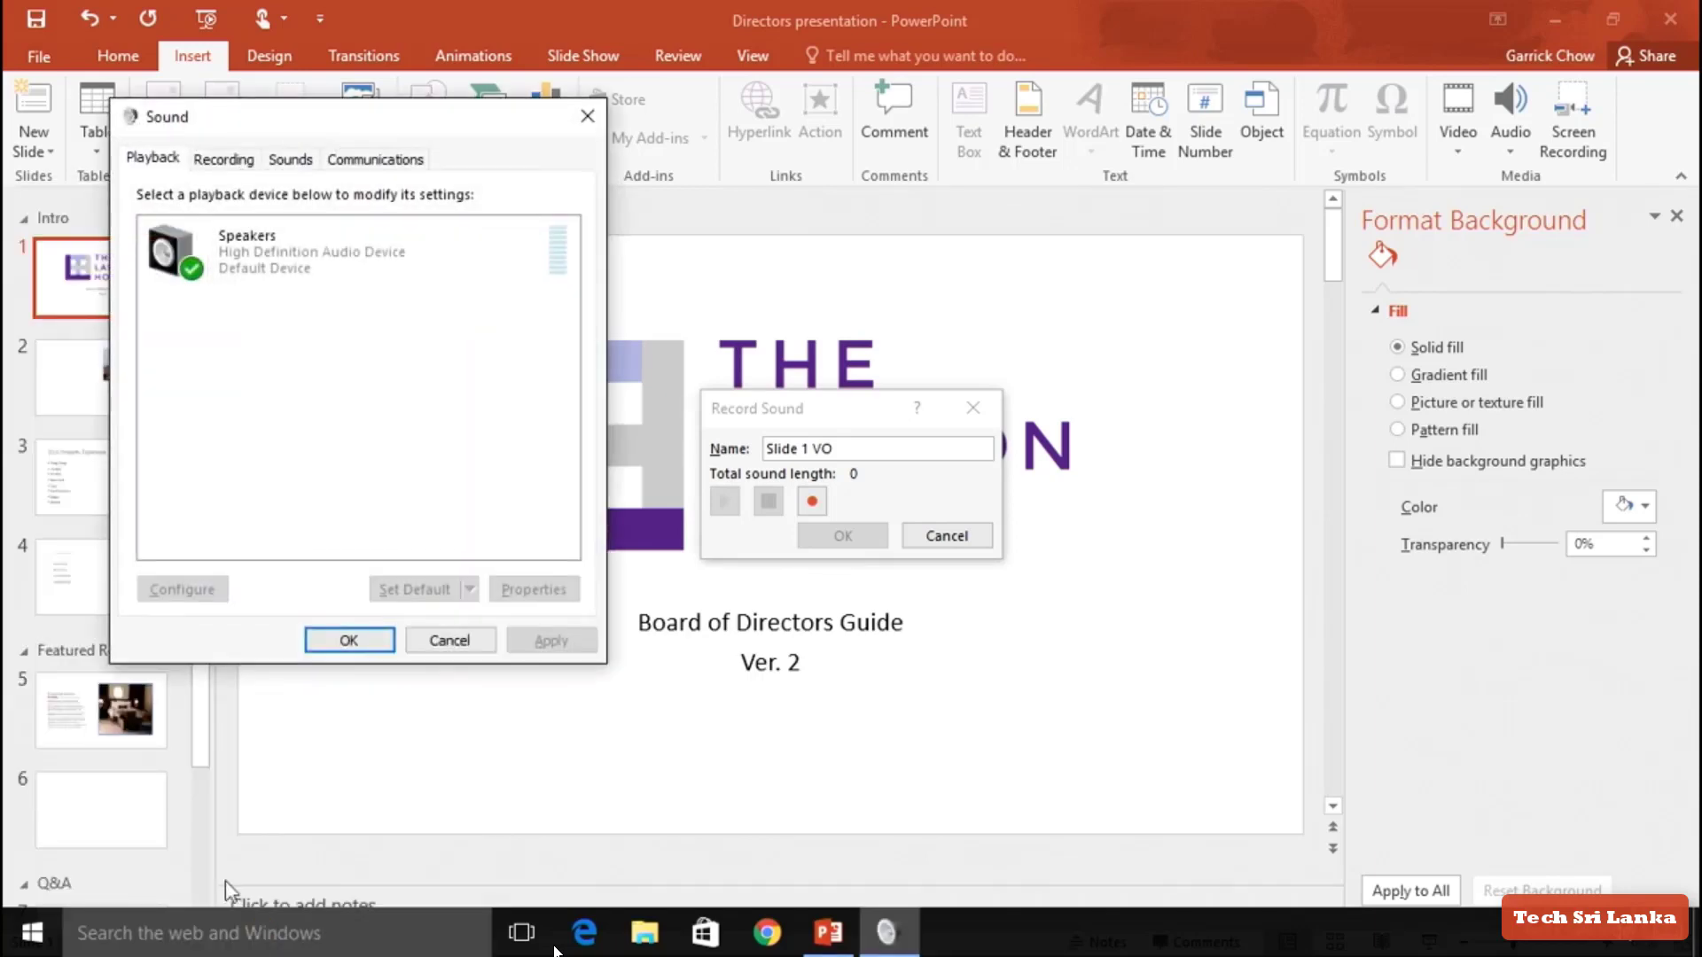
pyautogui.click(223, 159)
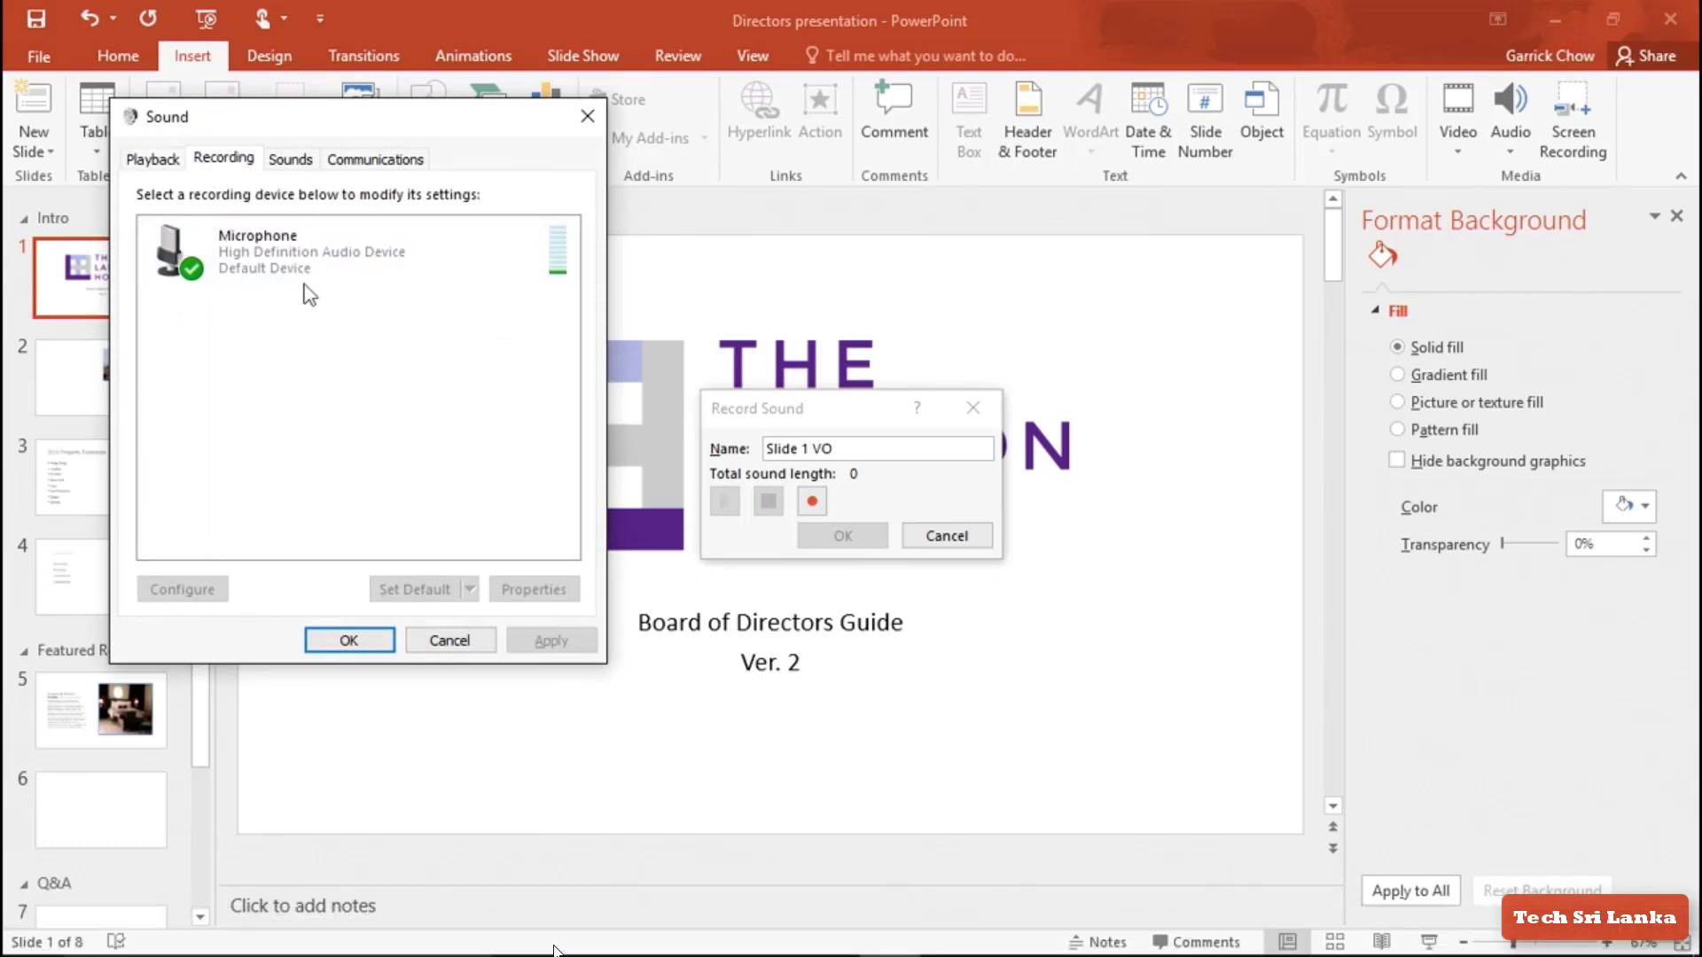
pyautogui.click(307, 248)
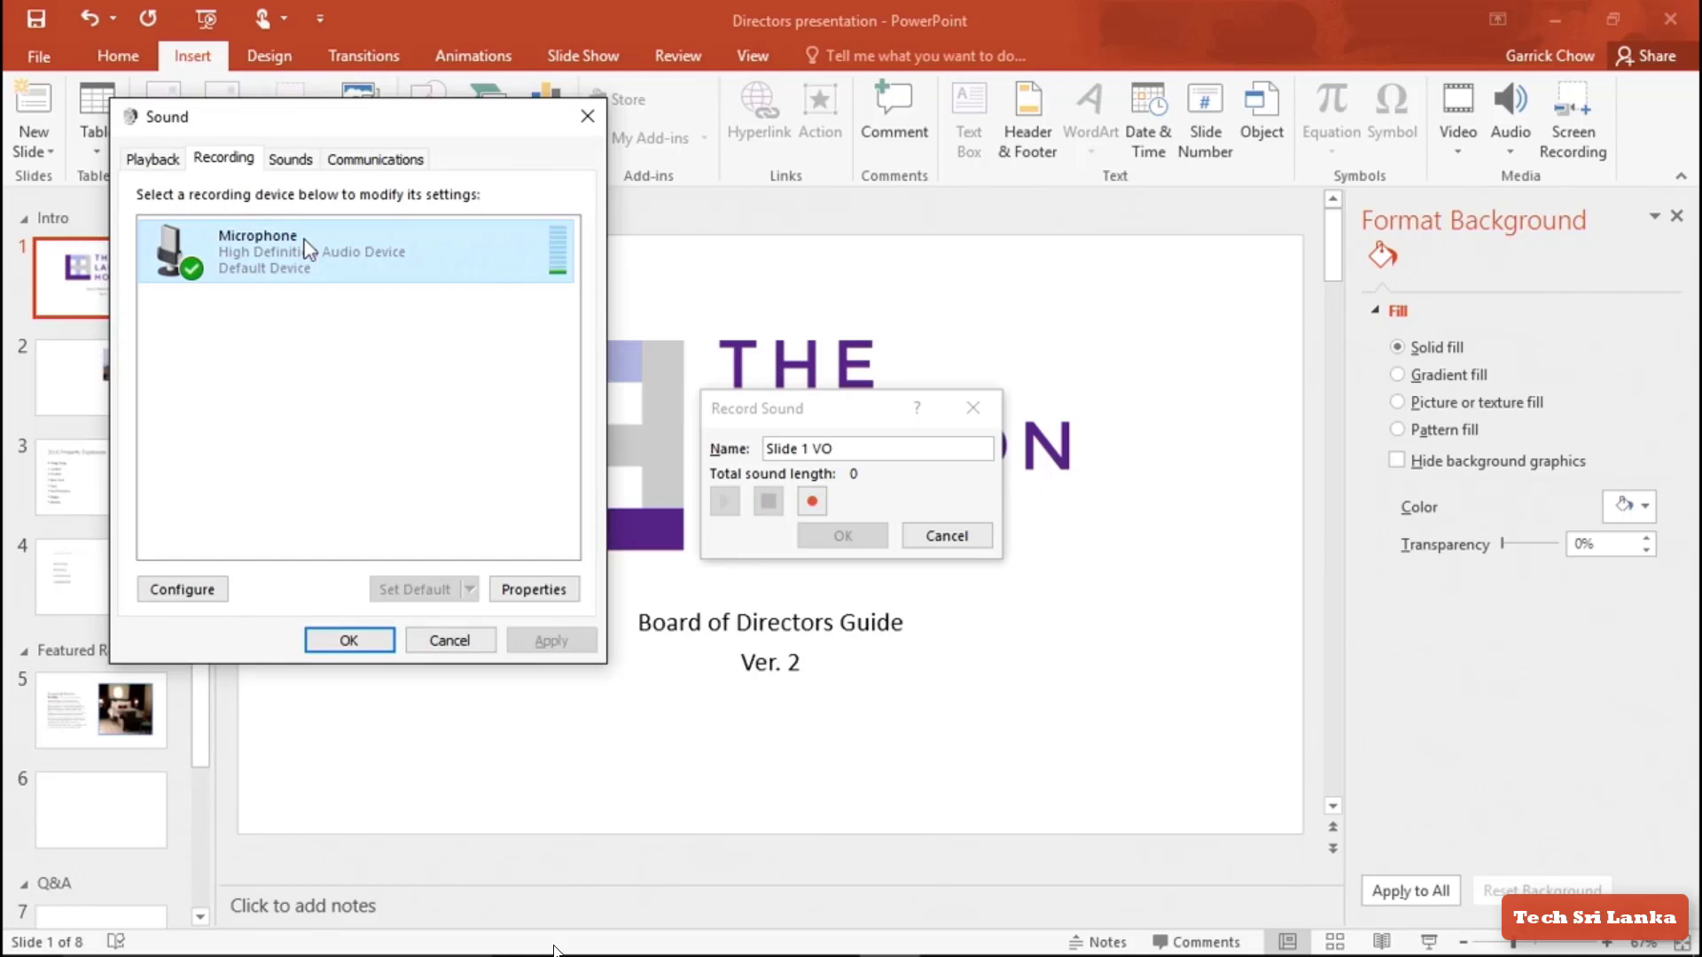
# Record a six-second Slide 1 VO voiceover and insert it onto the title slide
pyautogui.click(351, 641)
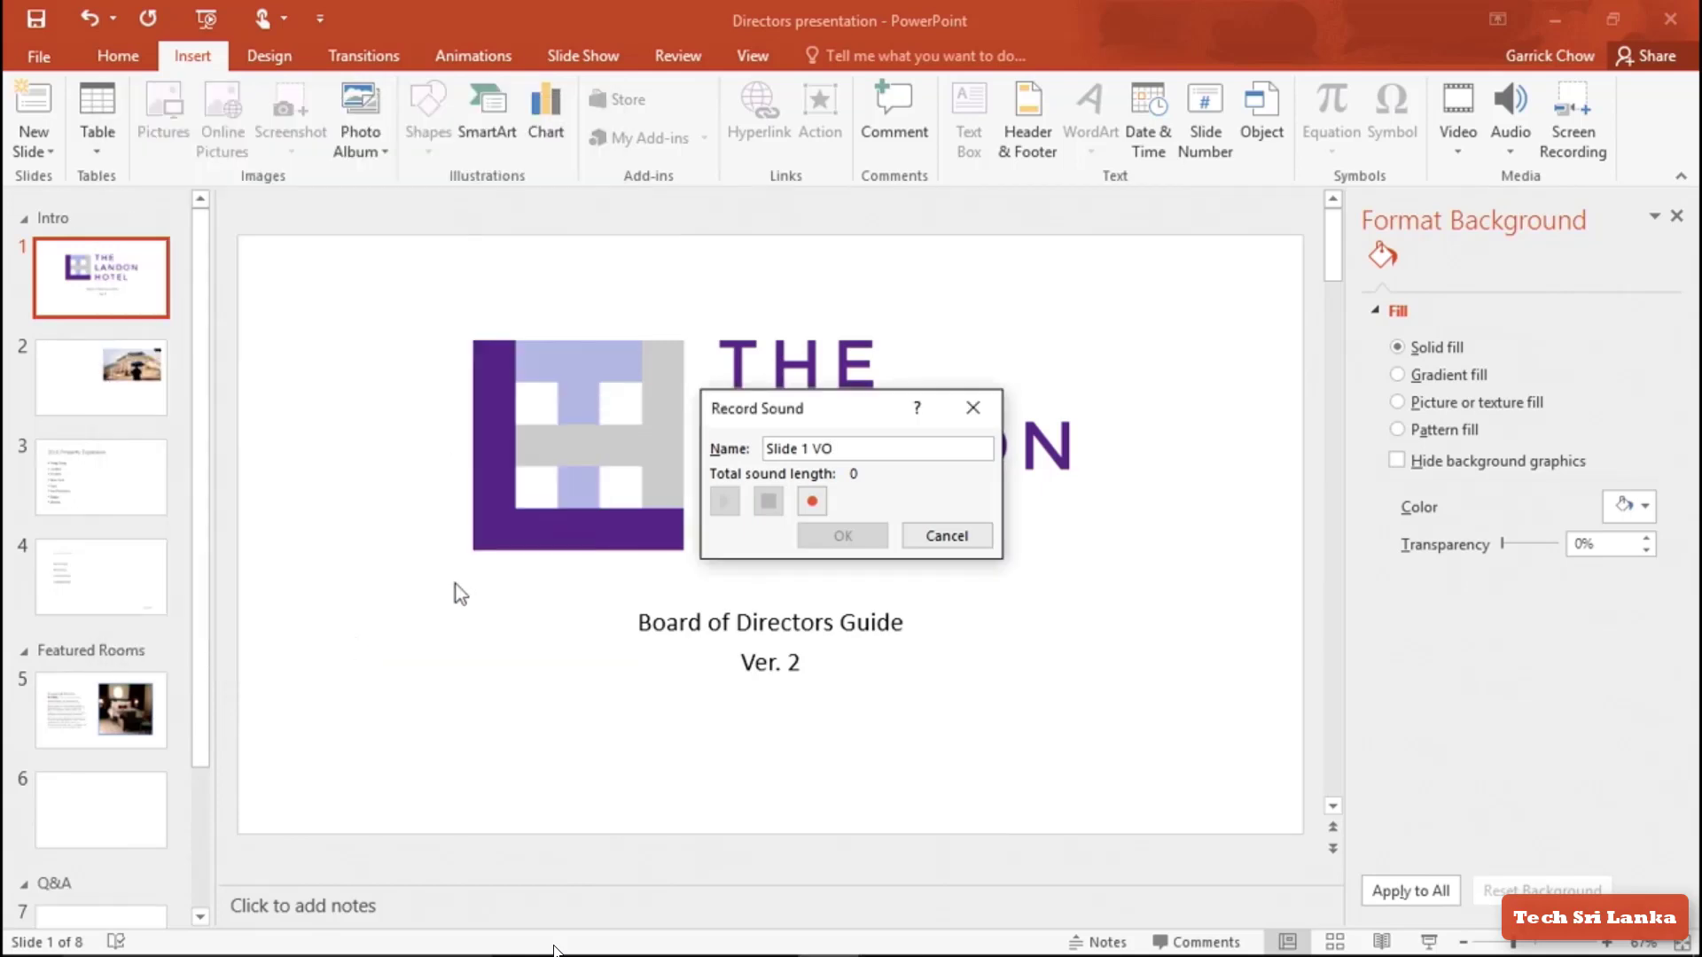
pyautogui.click(817, 502)
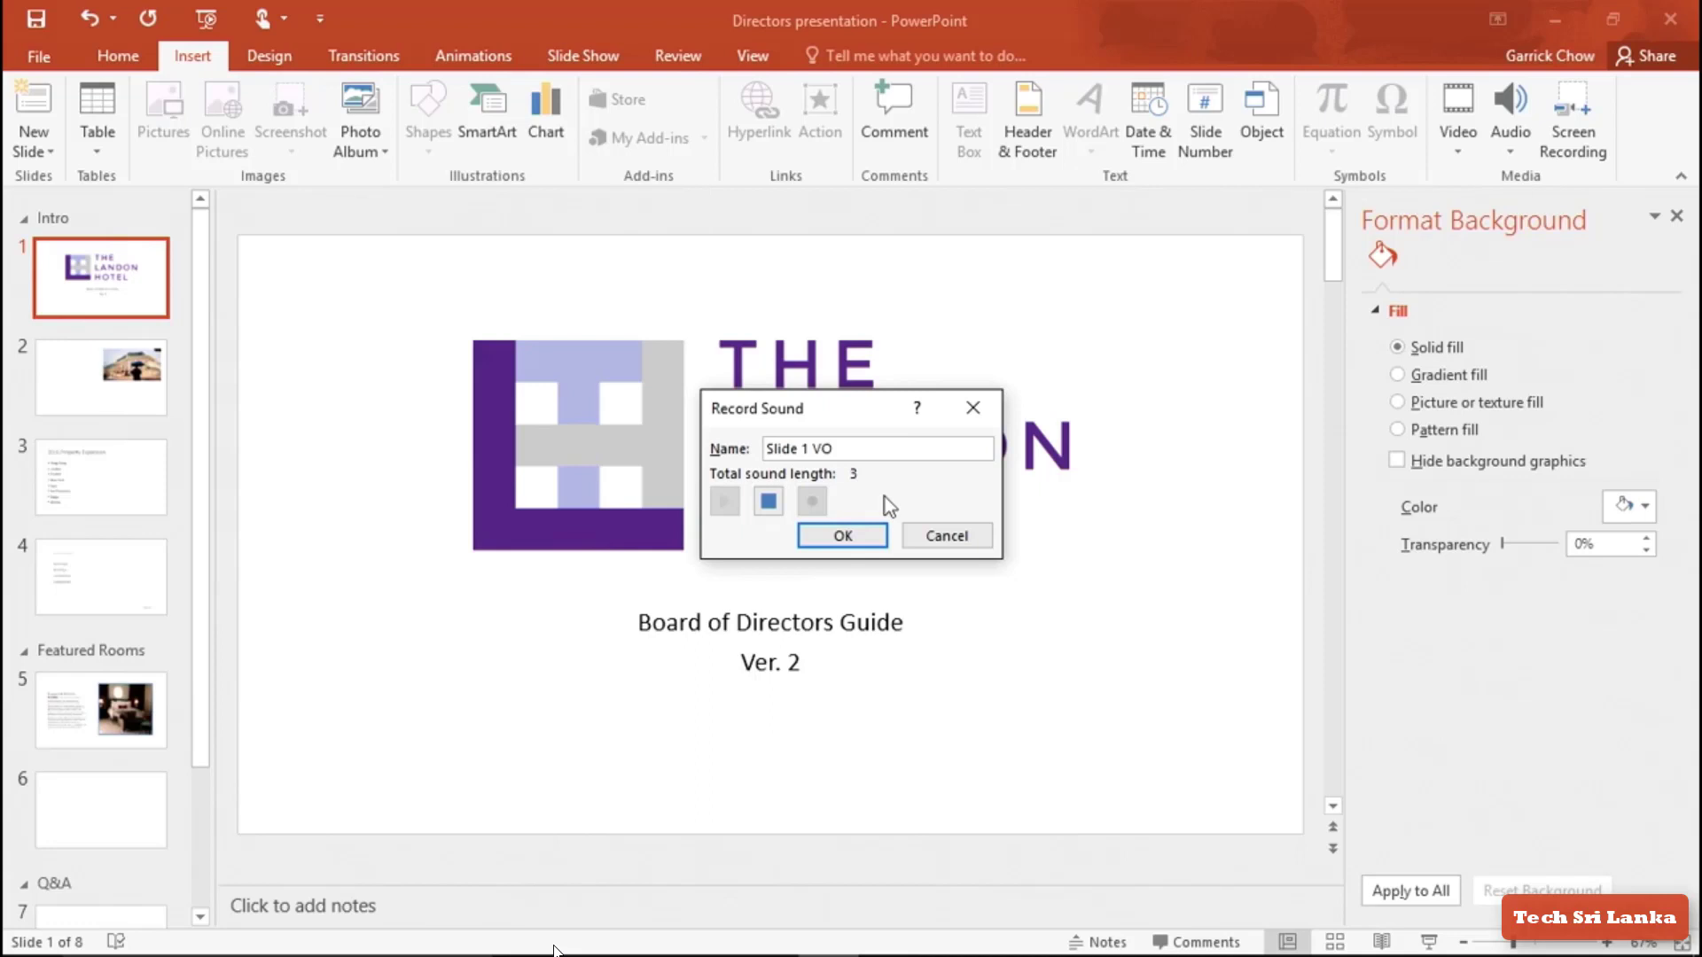
pyautogui.click(771, 502)
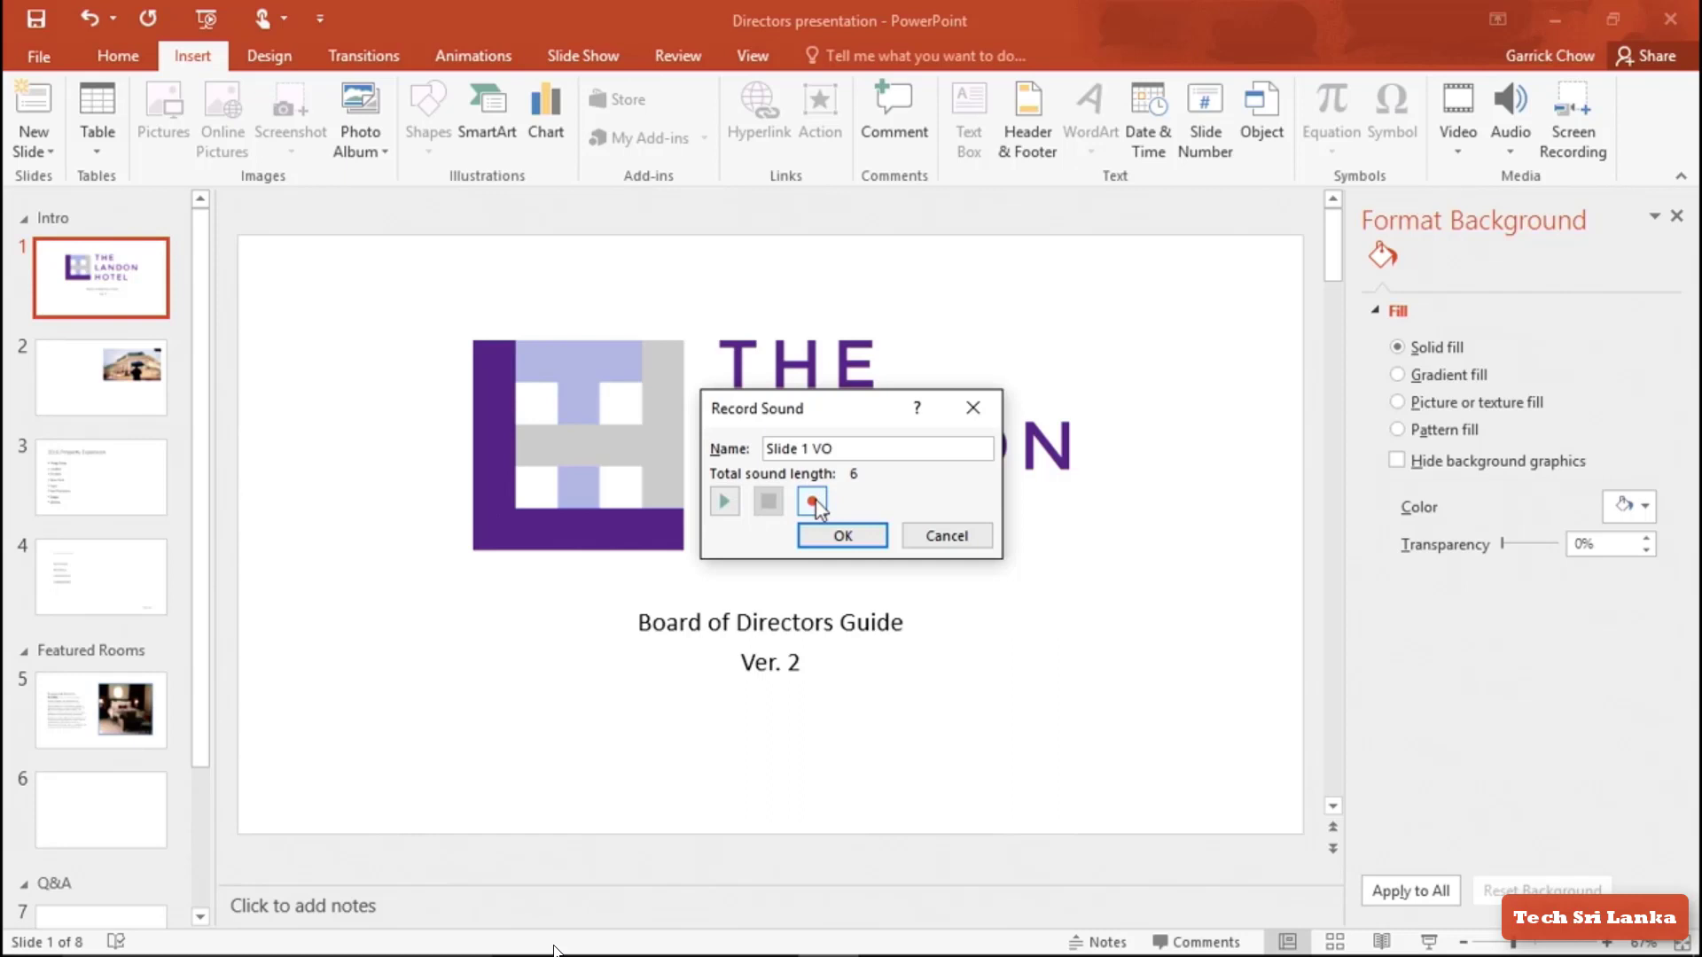
pyautogui.click(849, 535)
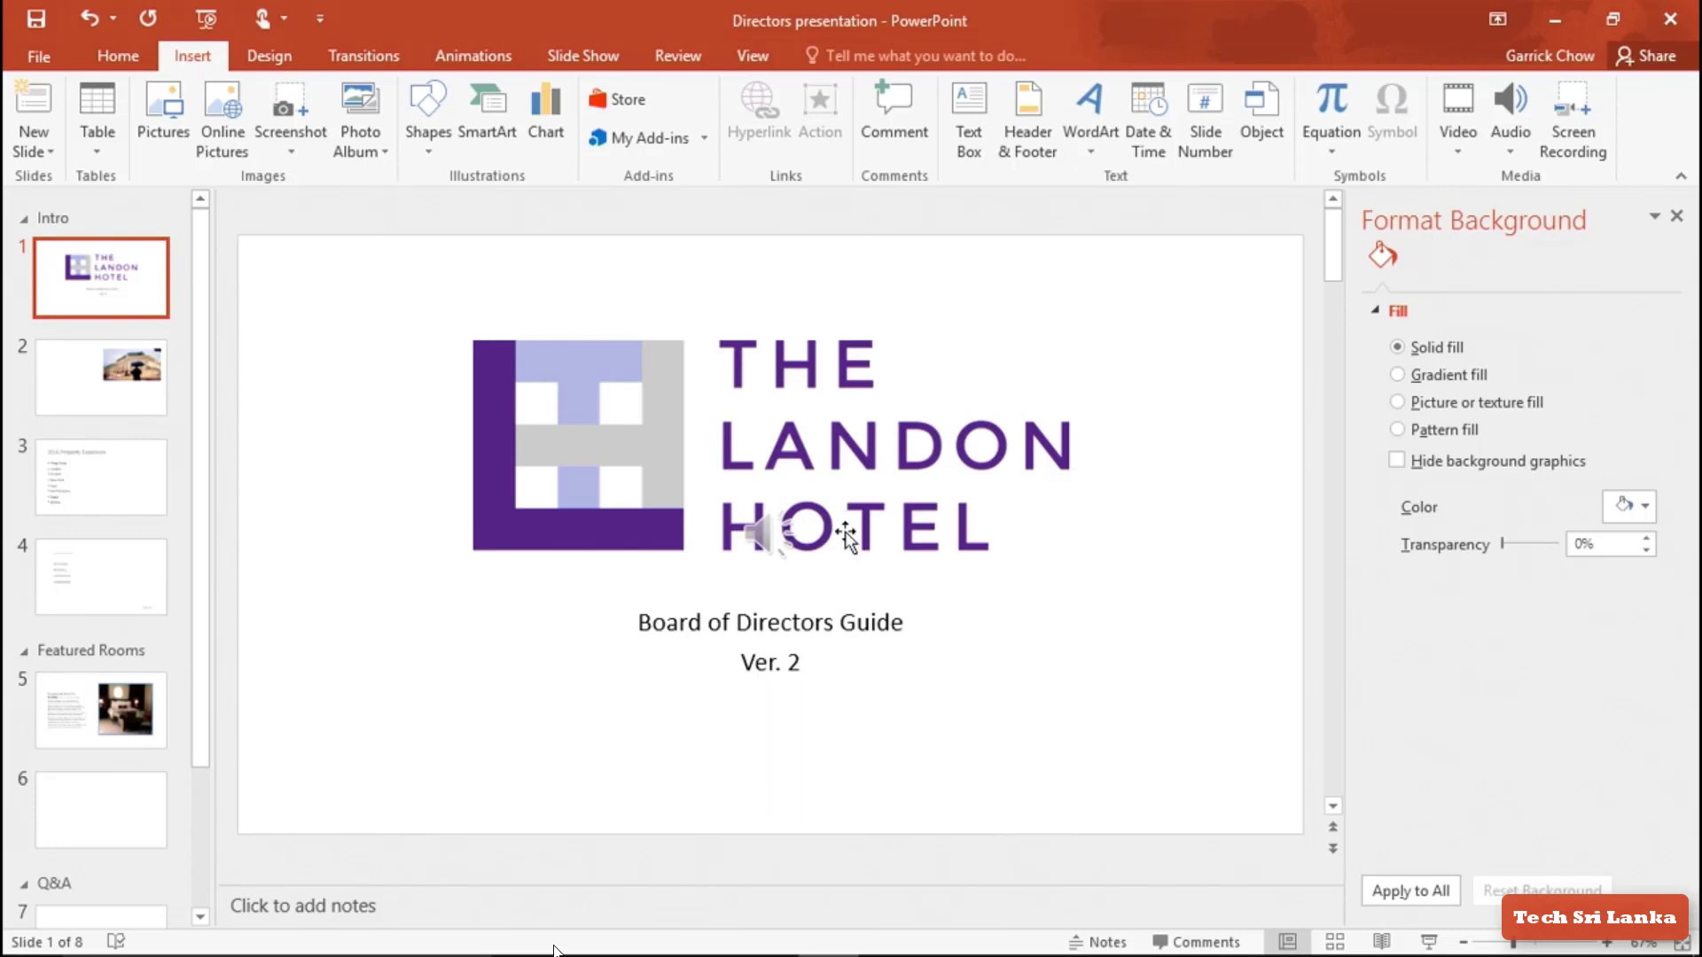
# Move the speaker icon to the title slide's bottom-right corner
pyautogui.moveTo(764, 536)
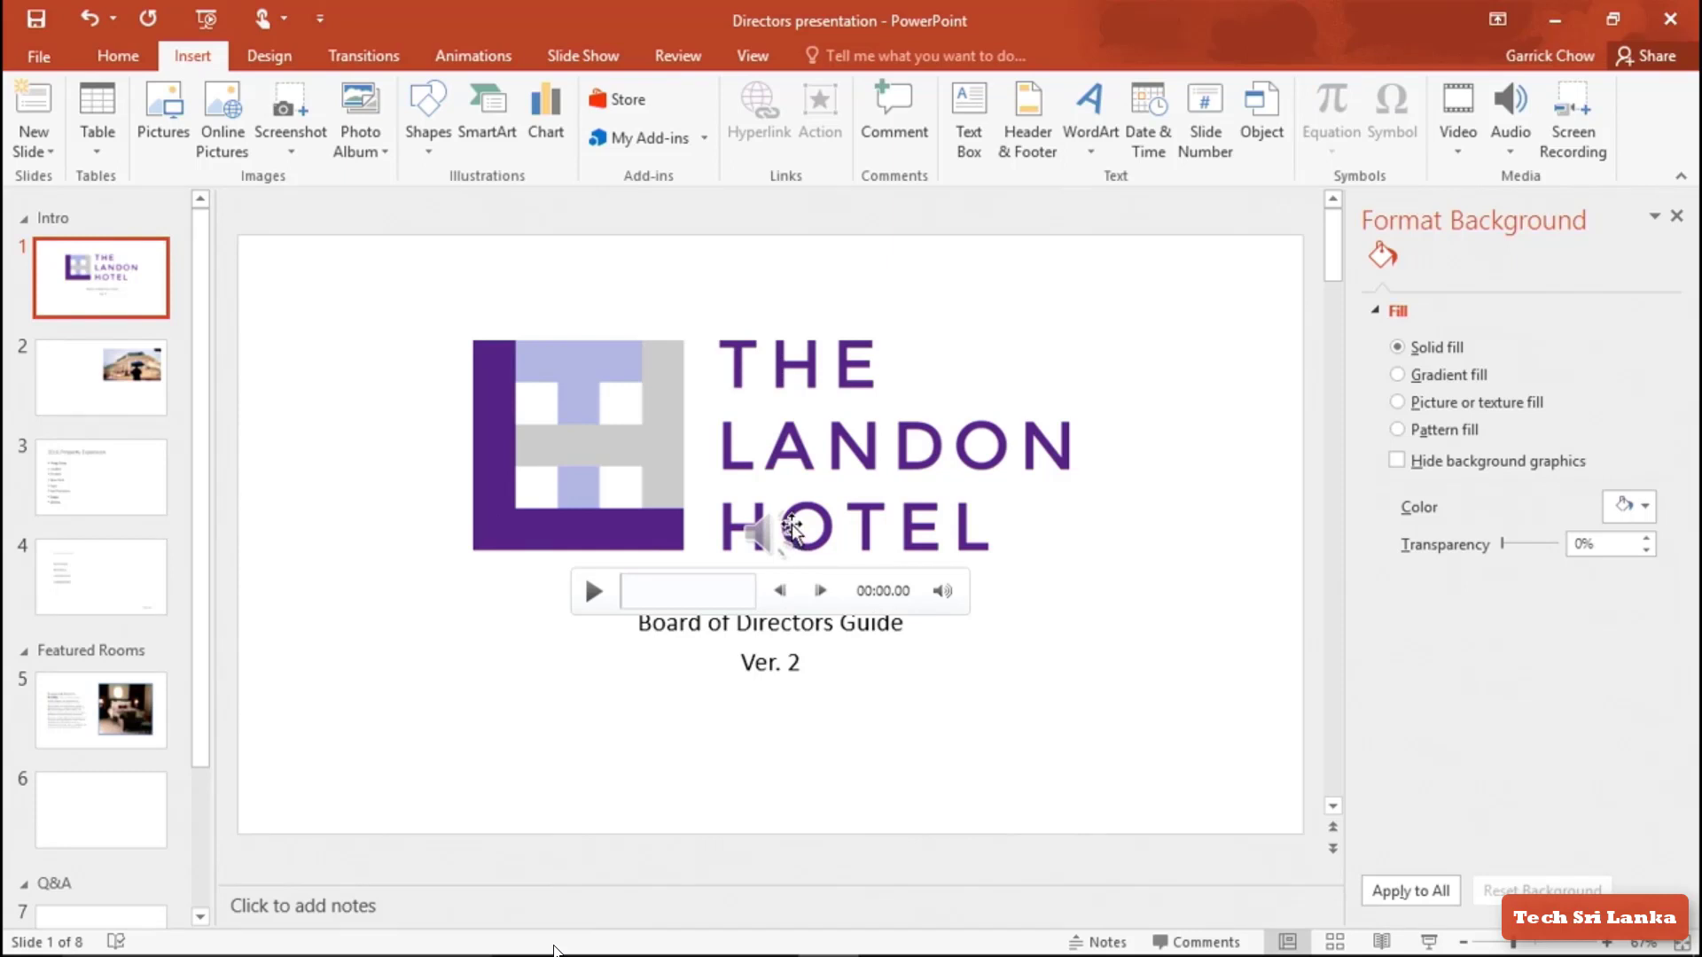
pyautogui.moveTo(767, 535); pyautogui.dragTo(1171, 725)
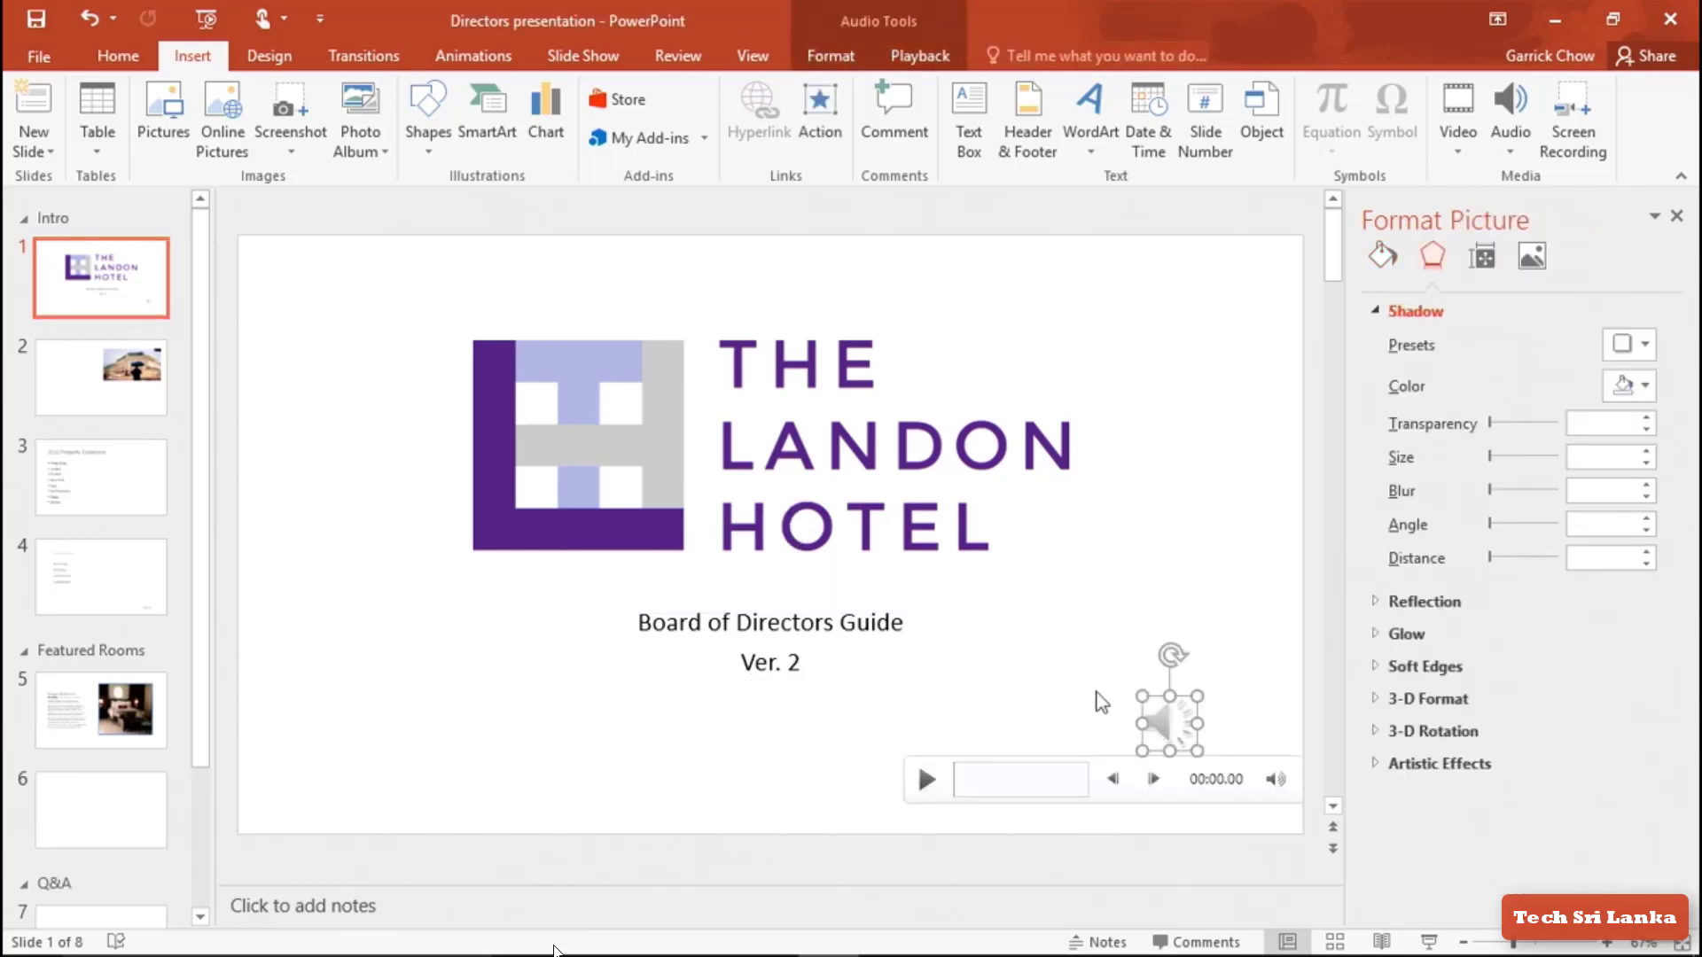
pyautogui.click(1075, 695)
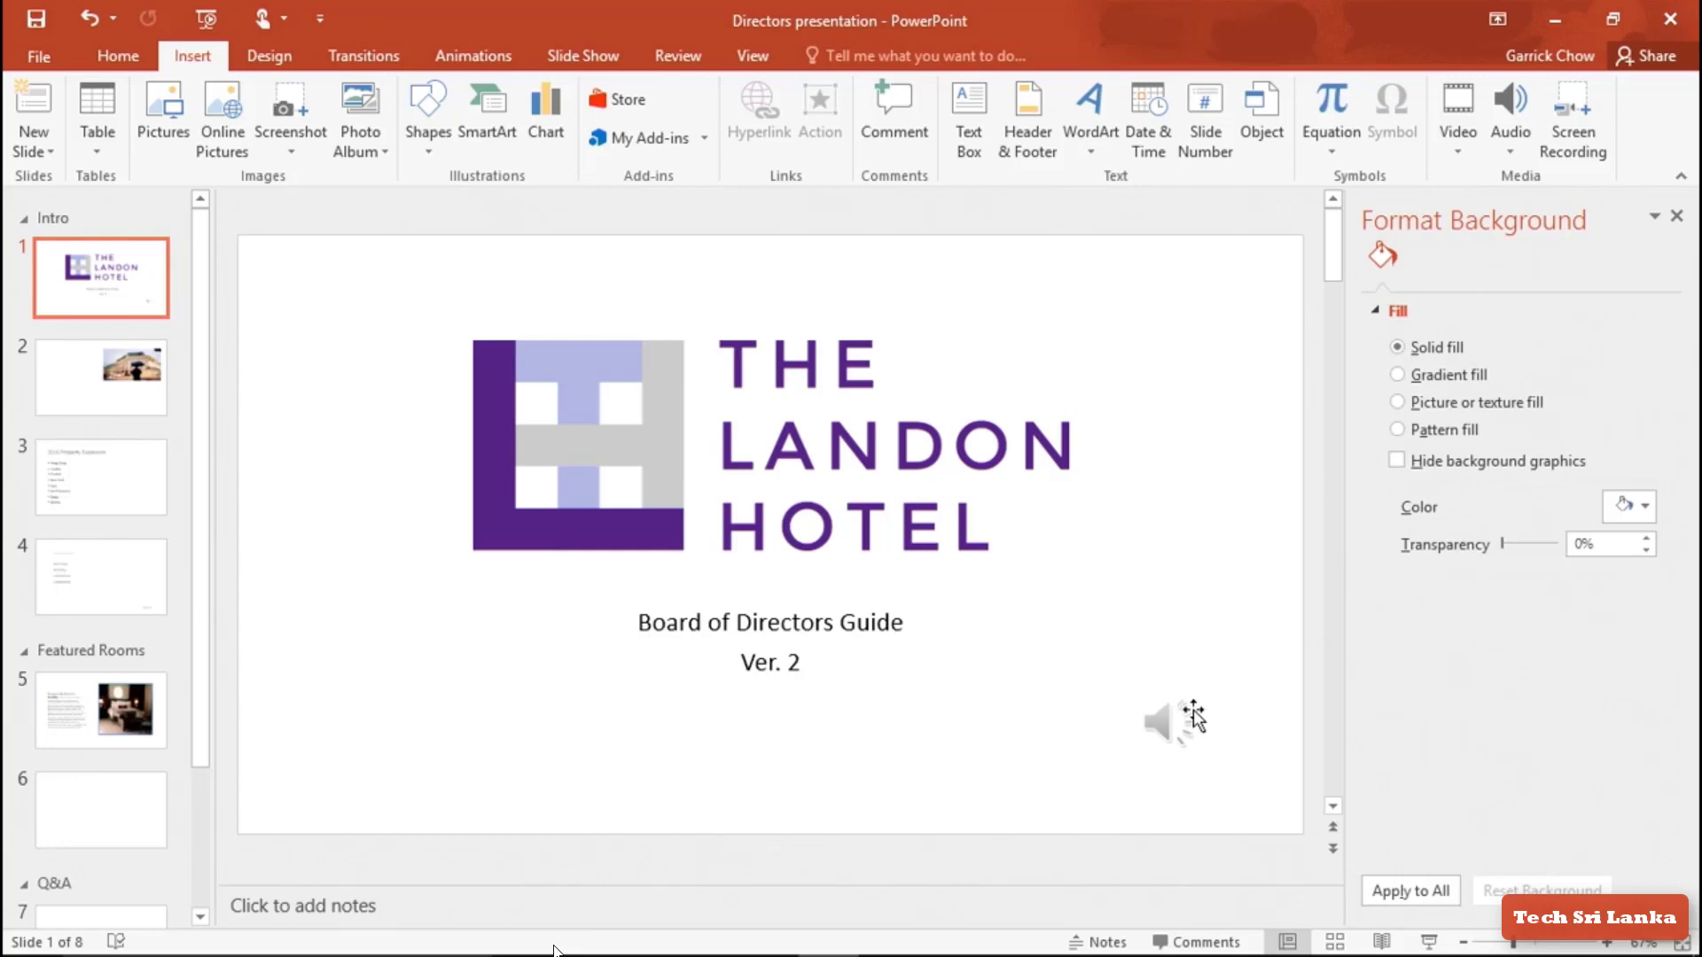
# Select the speaker icon and show its Audio Tools Format options
pyautogui.moveTo(1188, 727)
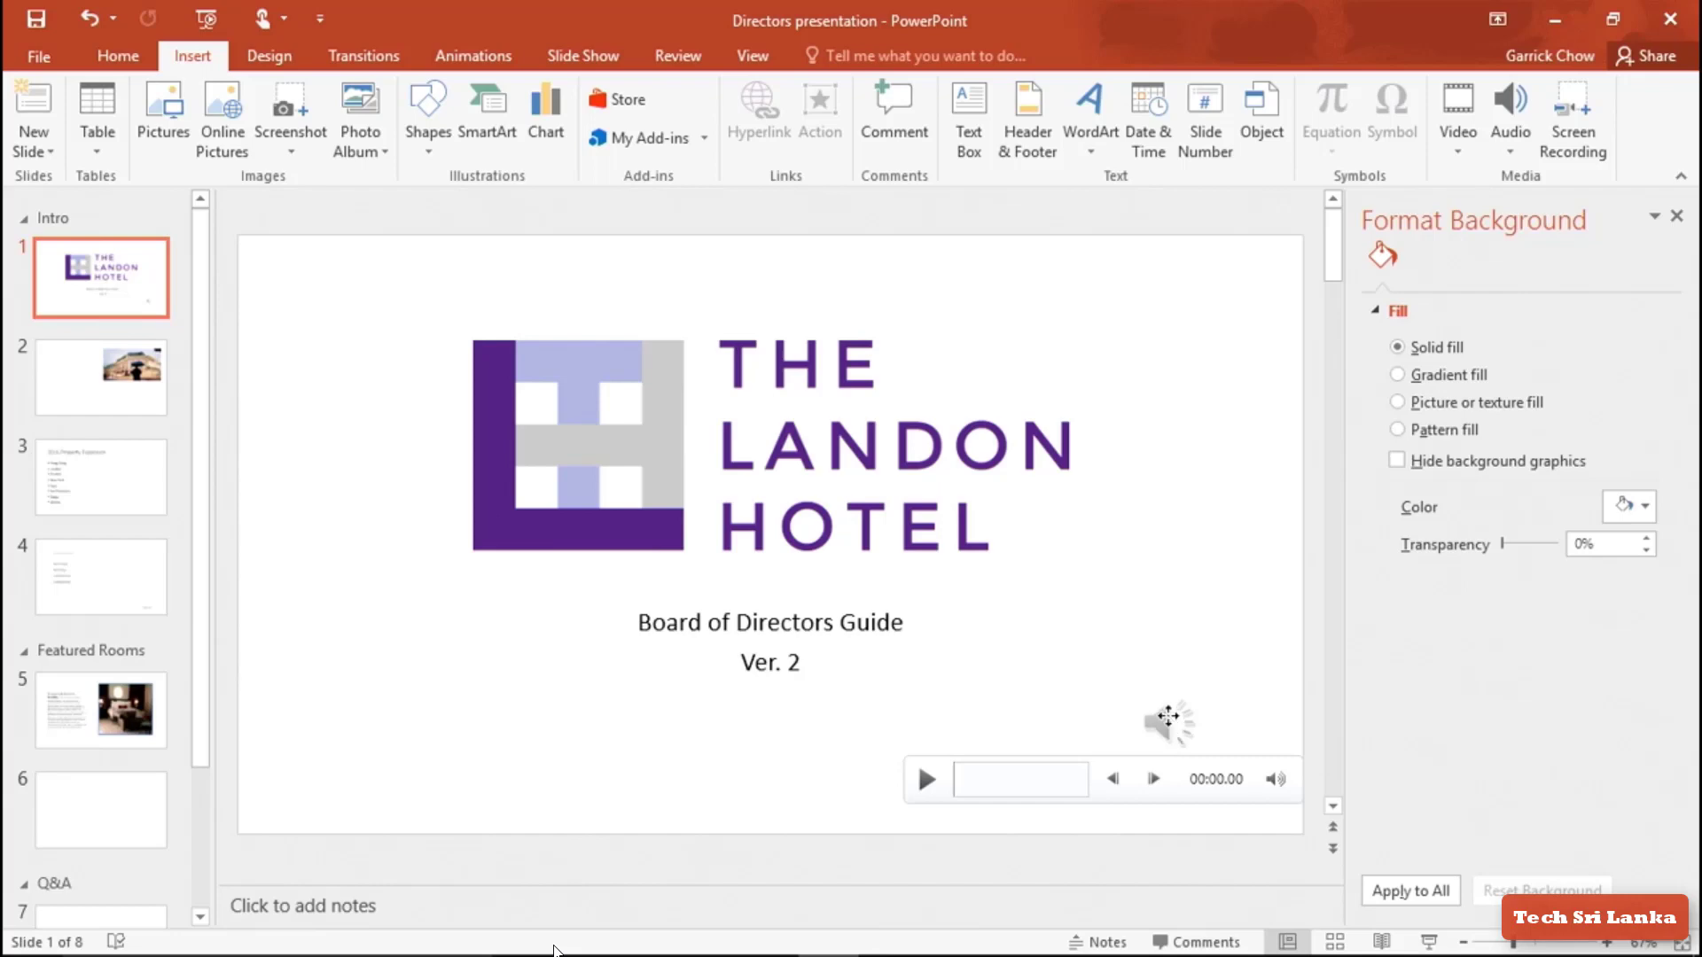
pyautogui.click(1168, 718)
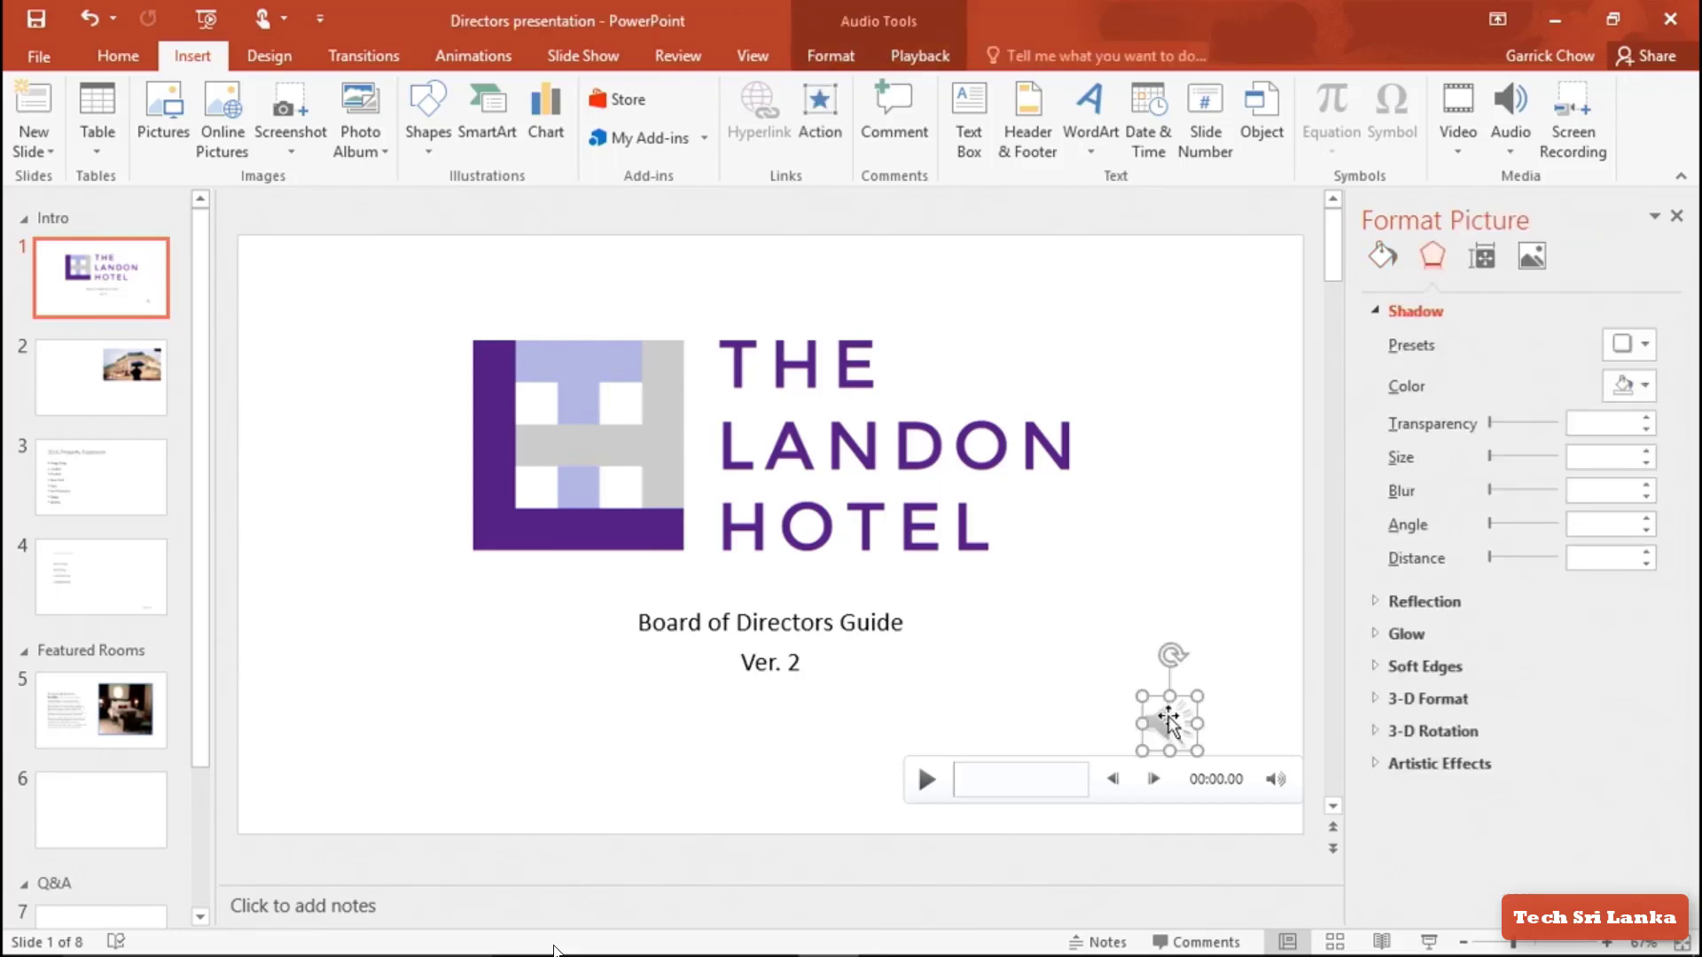
pyautogui.click(841, 57)
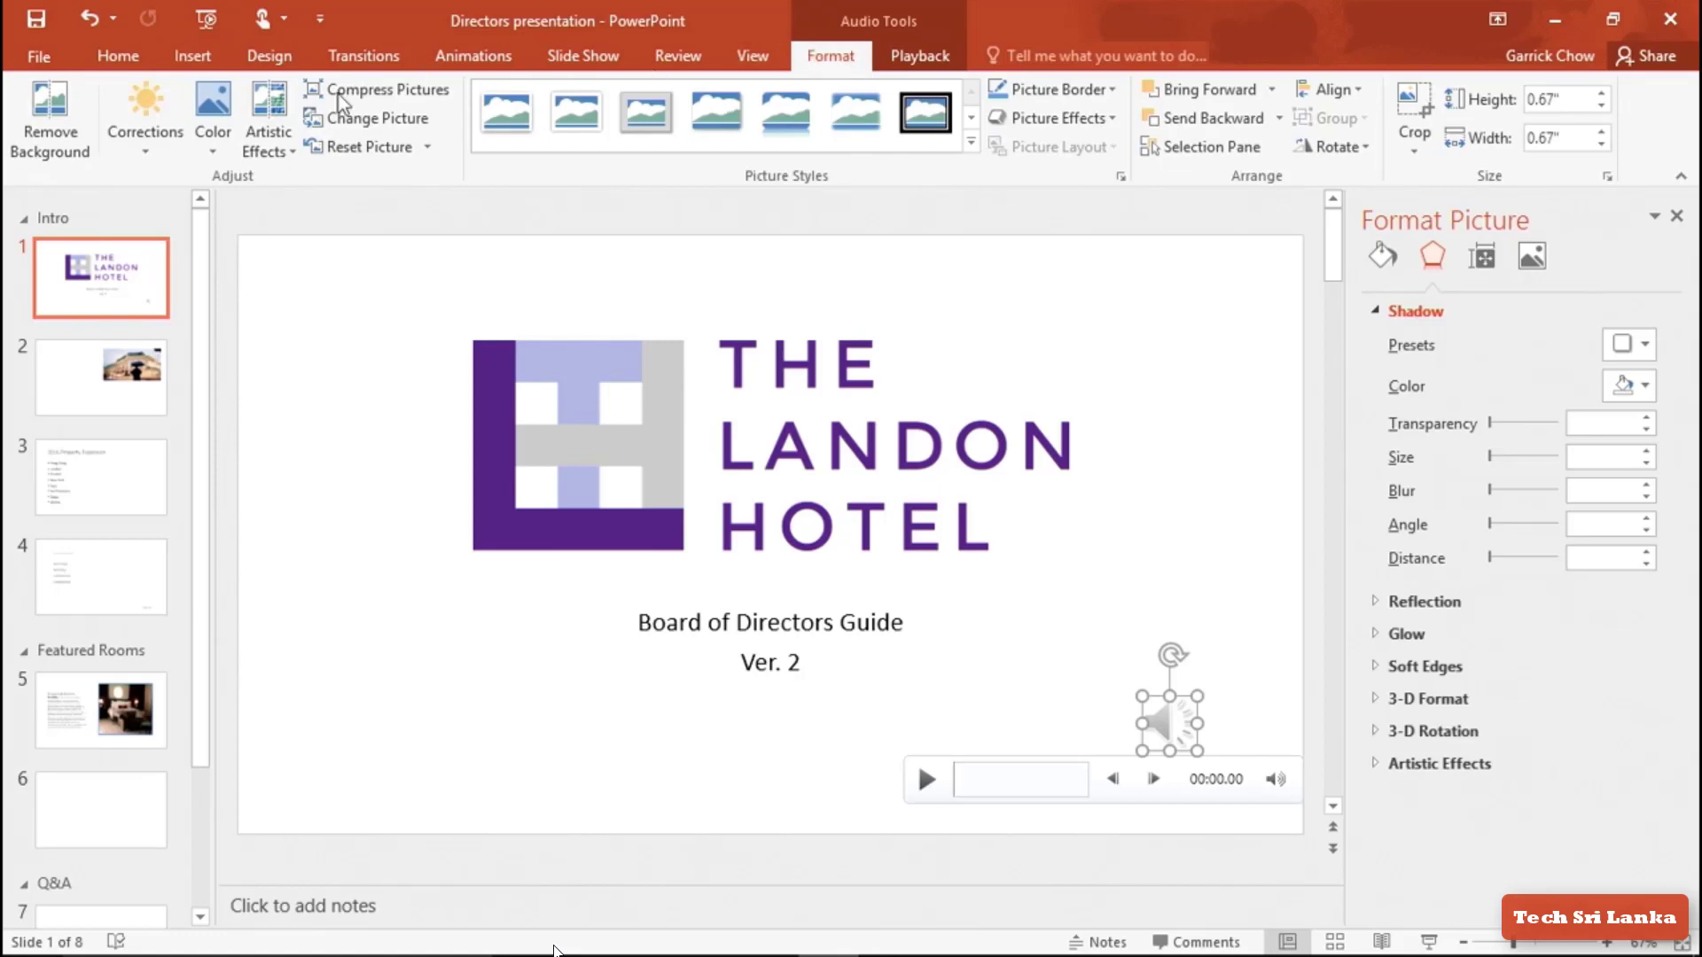
# Recolor the speaker icon 'Blue, Accent color 5 Dark', leaving Artistic Effects unapplied
pyautogui.click(224, 108)
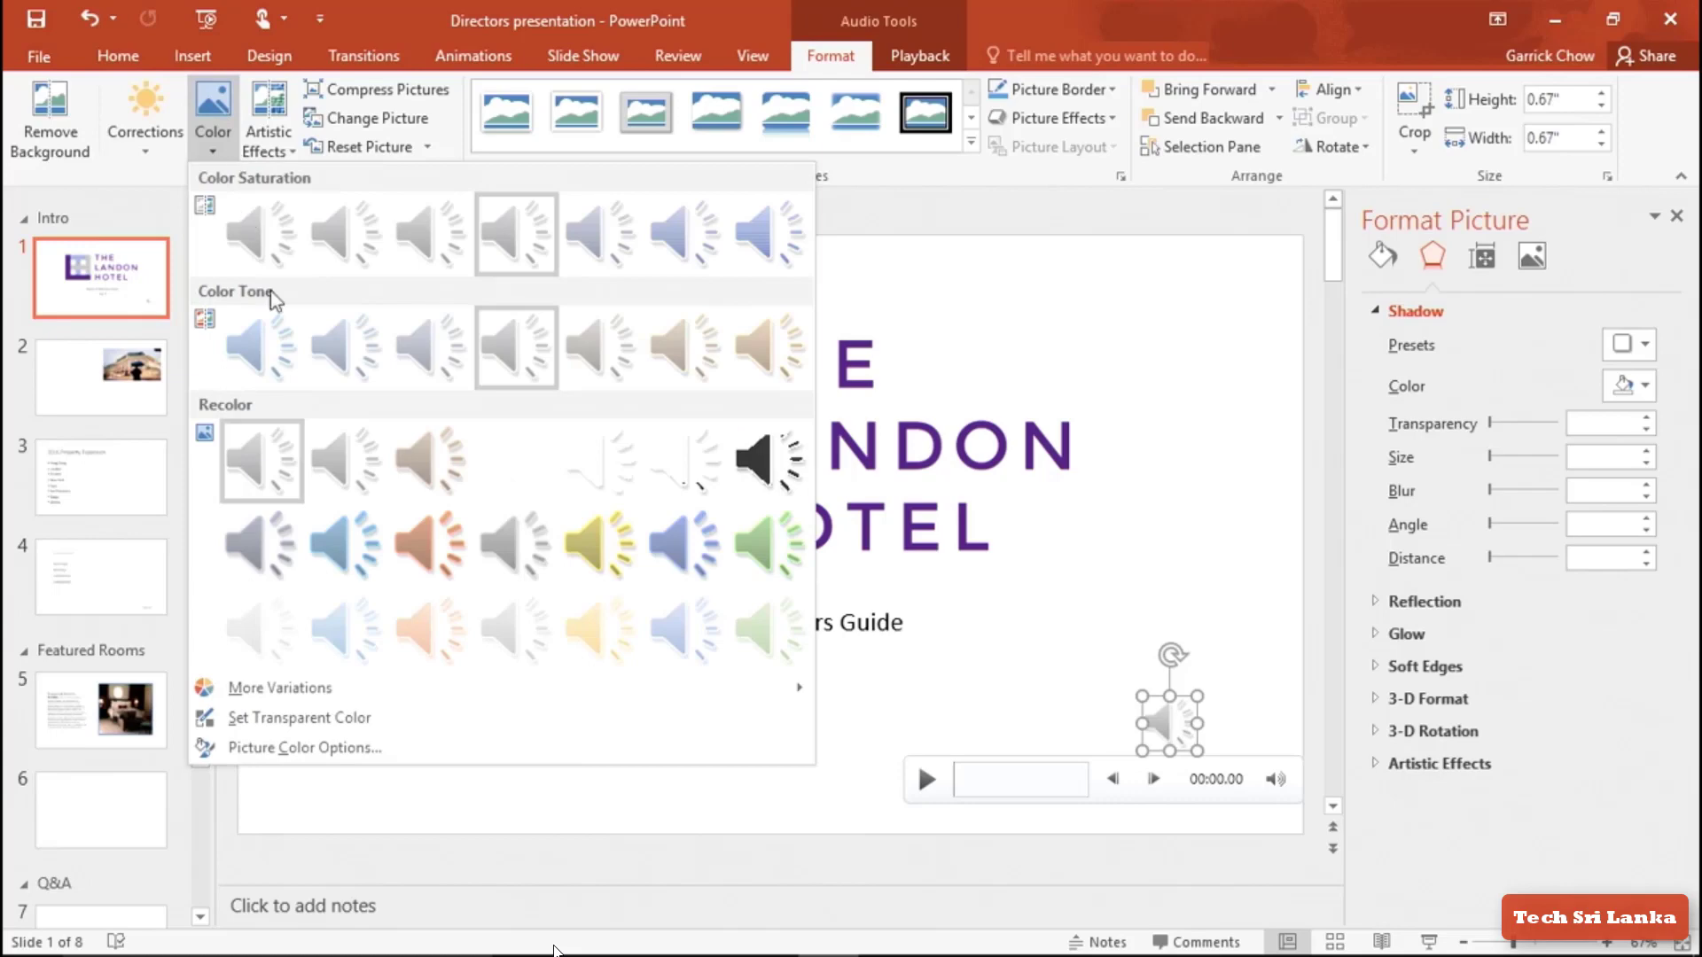
pyautogui.click(671, 537)
pyautogui.click(286, 144)
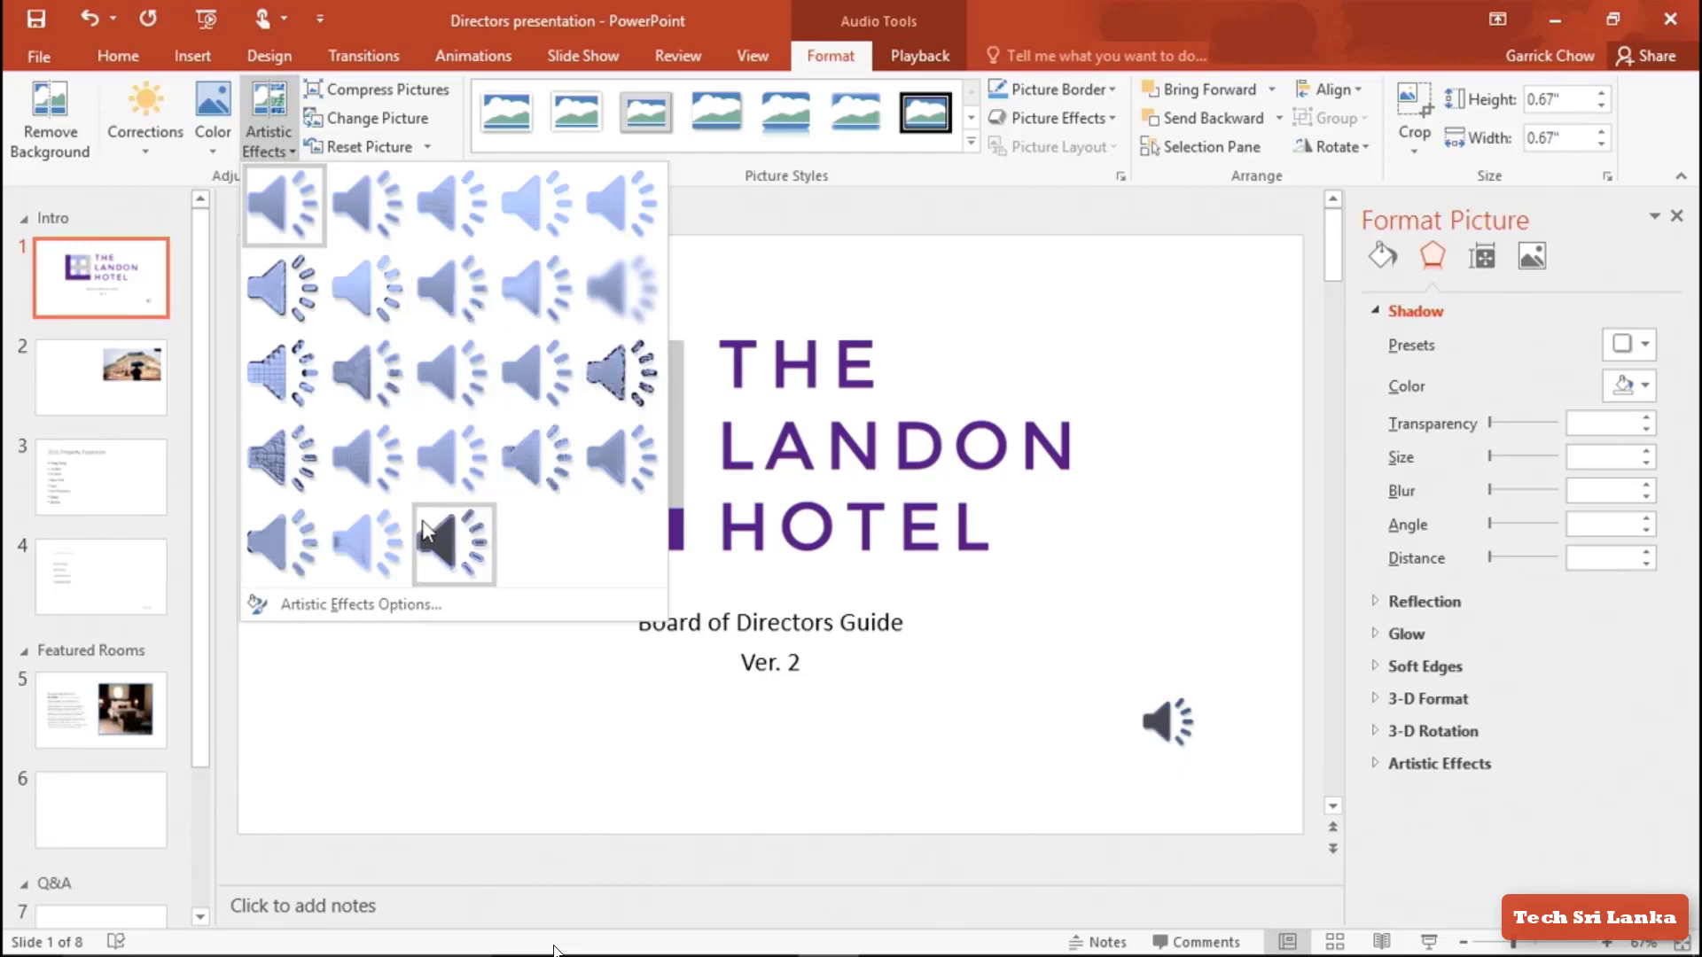
pyautogui.click(282, 217)
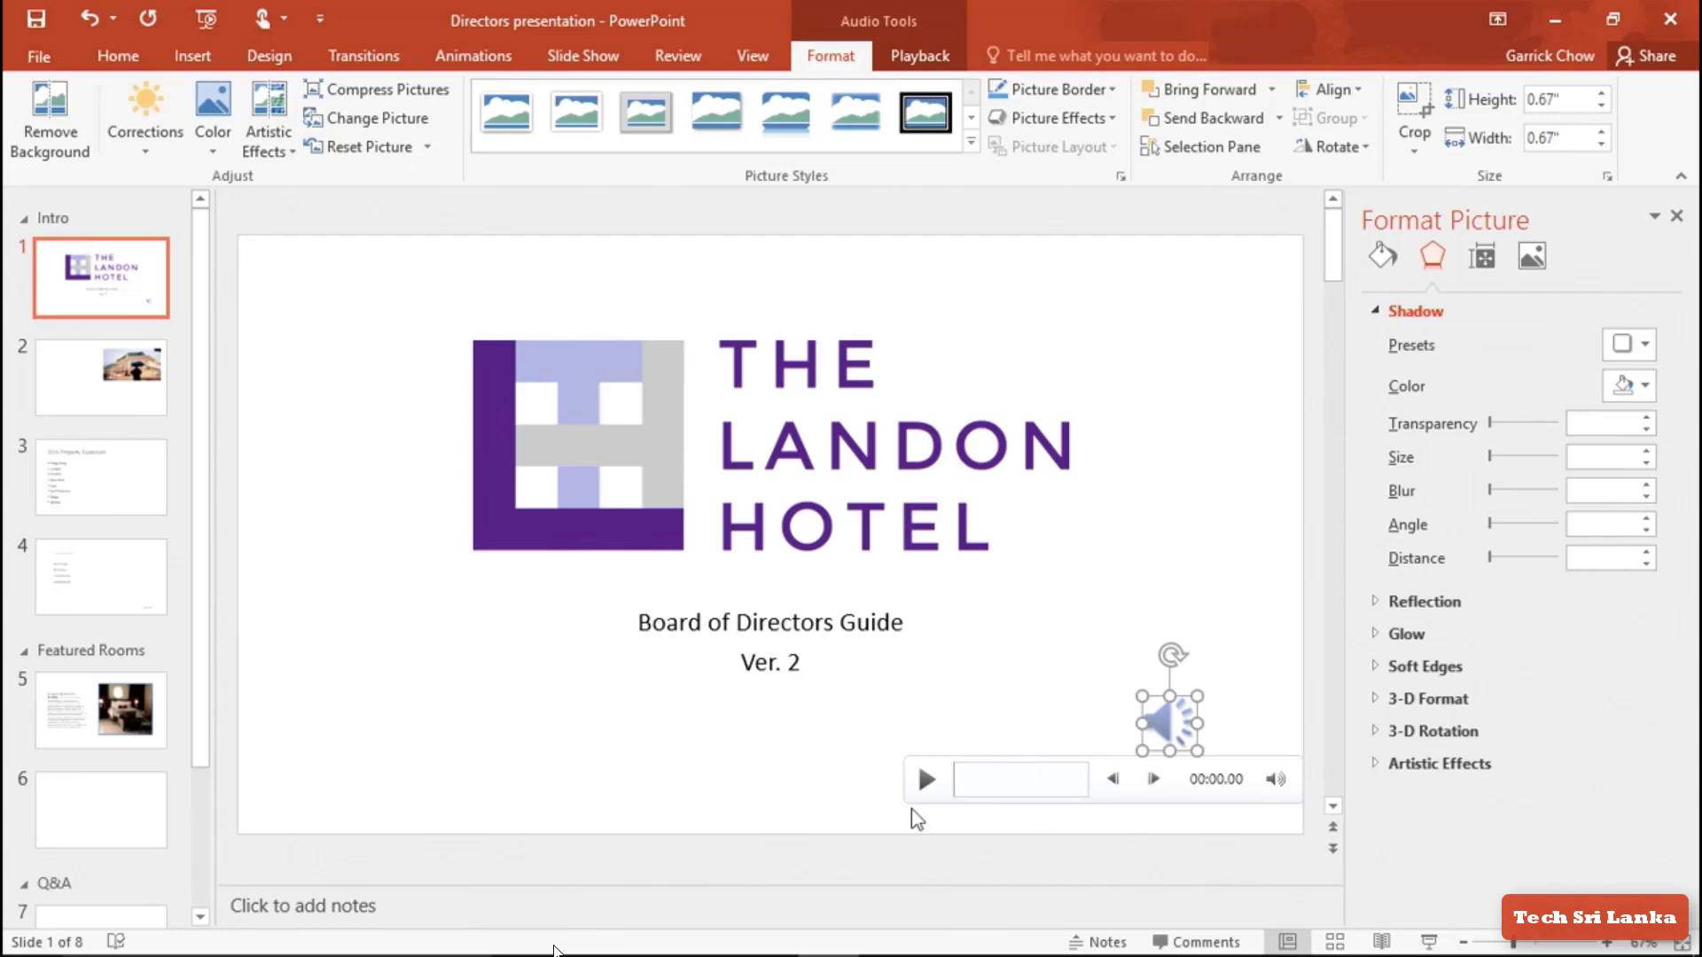
# Check the voiceover's Start playback setting and keep it On Click
pyautogui.click(919, 59)
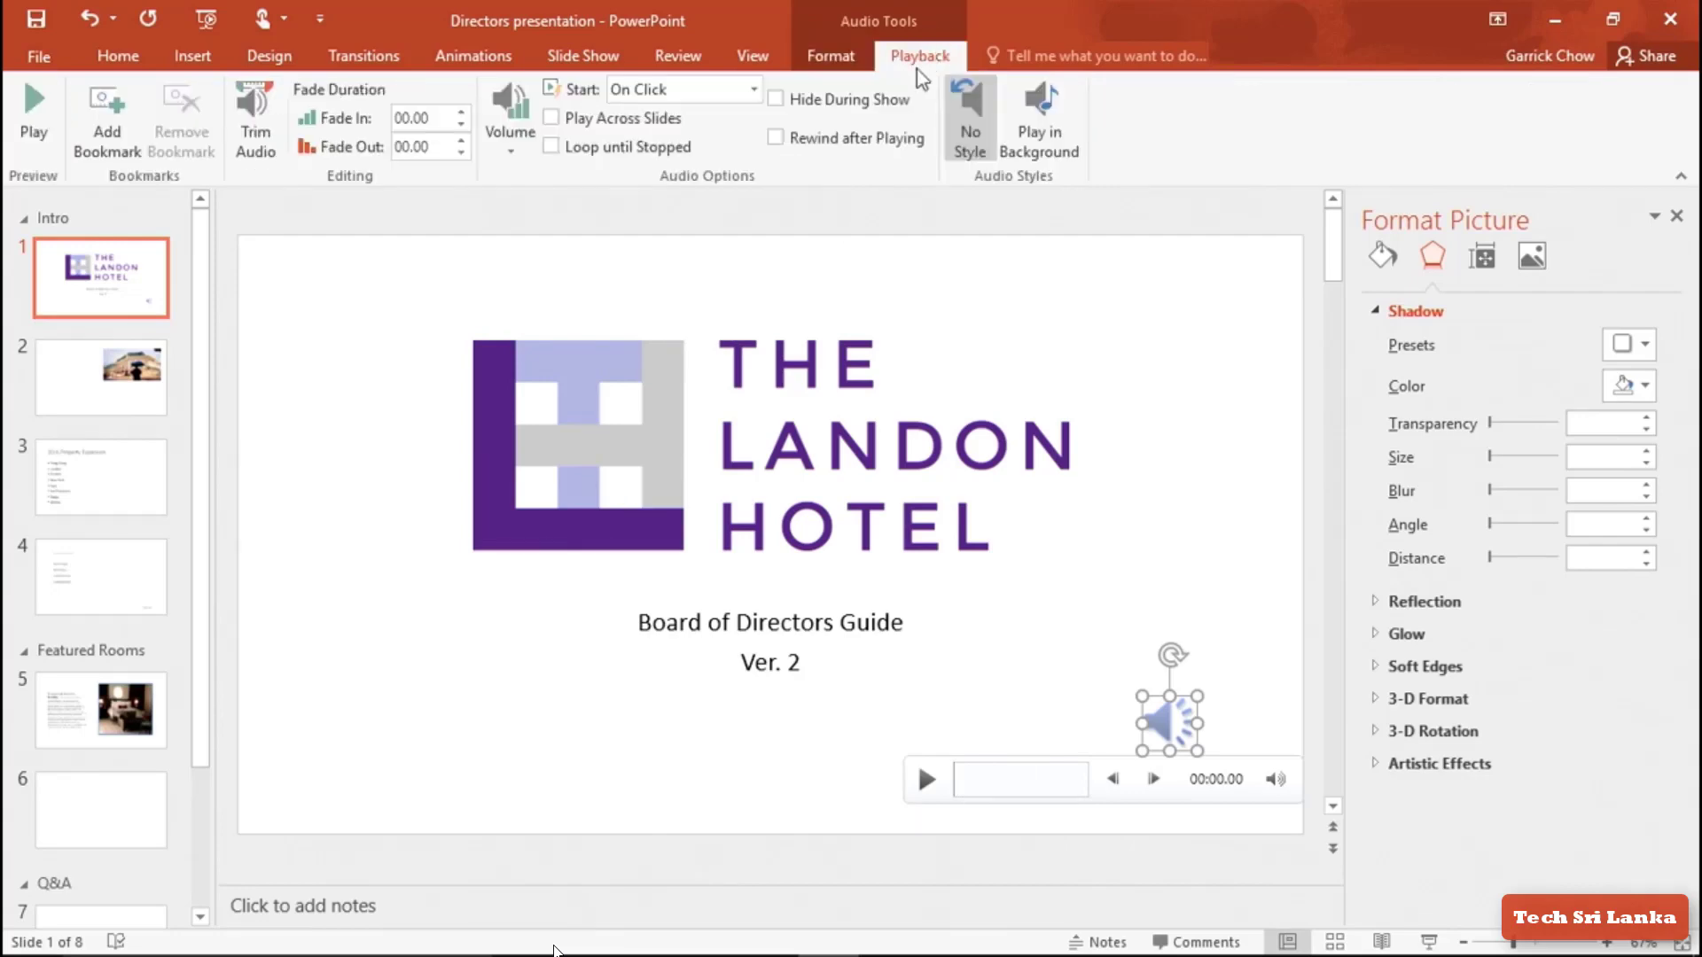
pyautogui.click(754, 89)
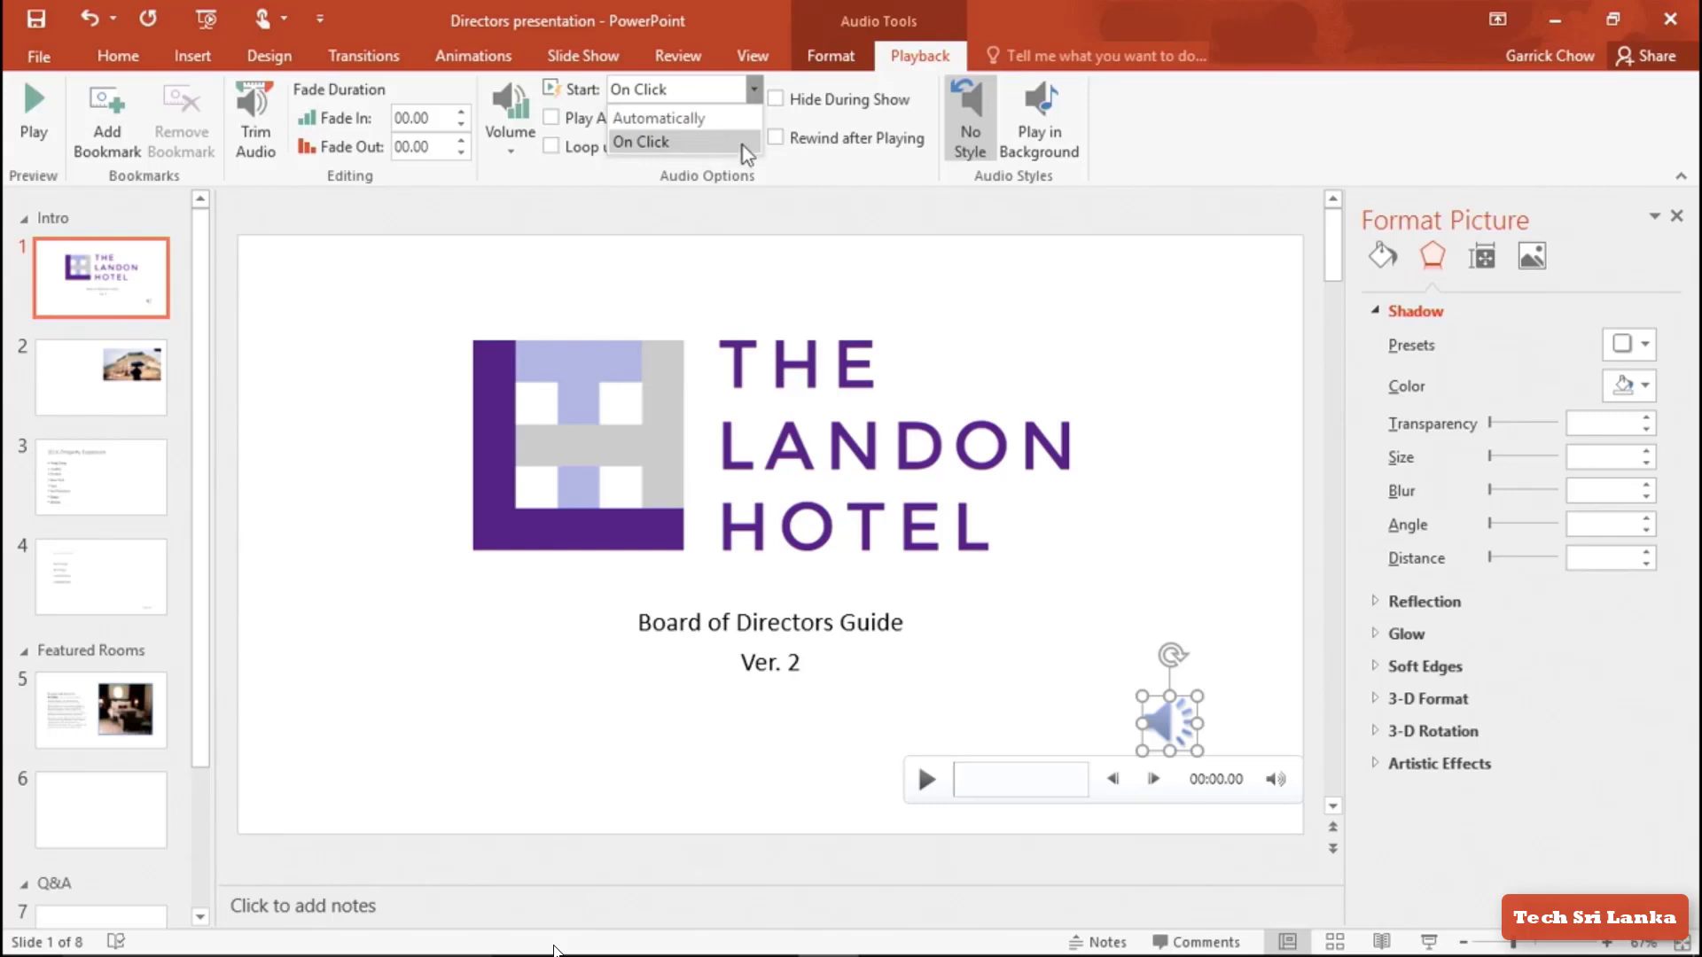
pyautogui.click(794, 173)
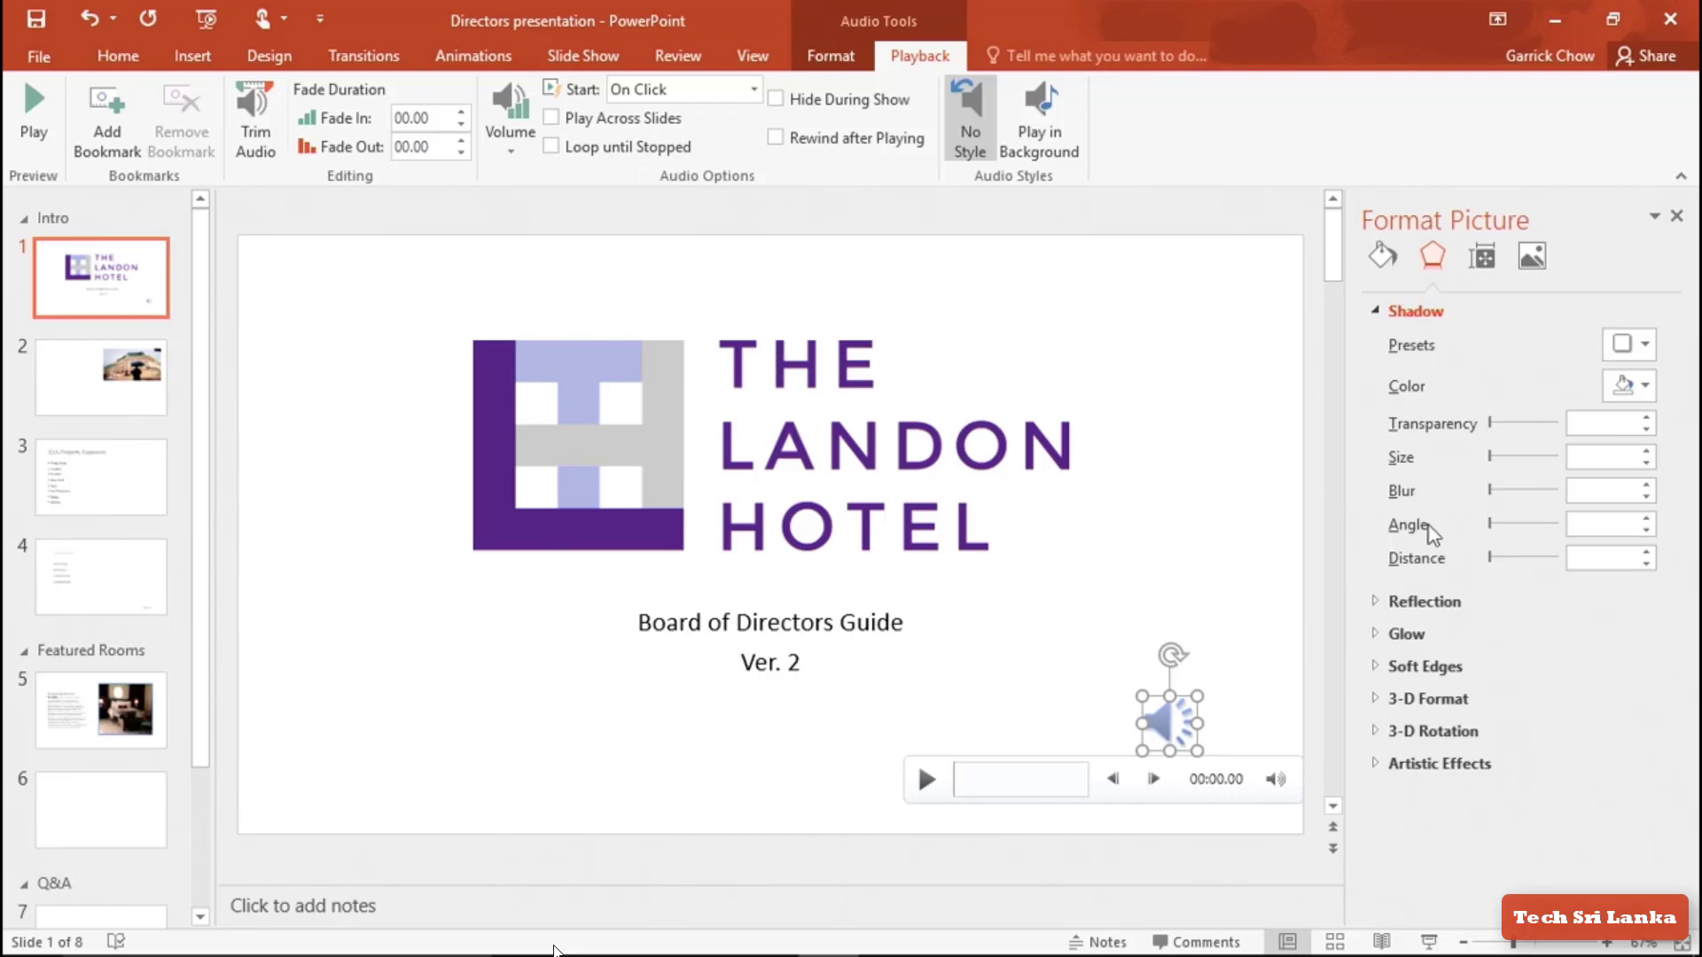
# Open Format Picture for the speaker icon, then switch to the Design tab
pyautogui.rightClick(1166, 728)
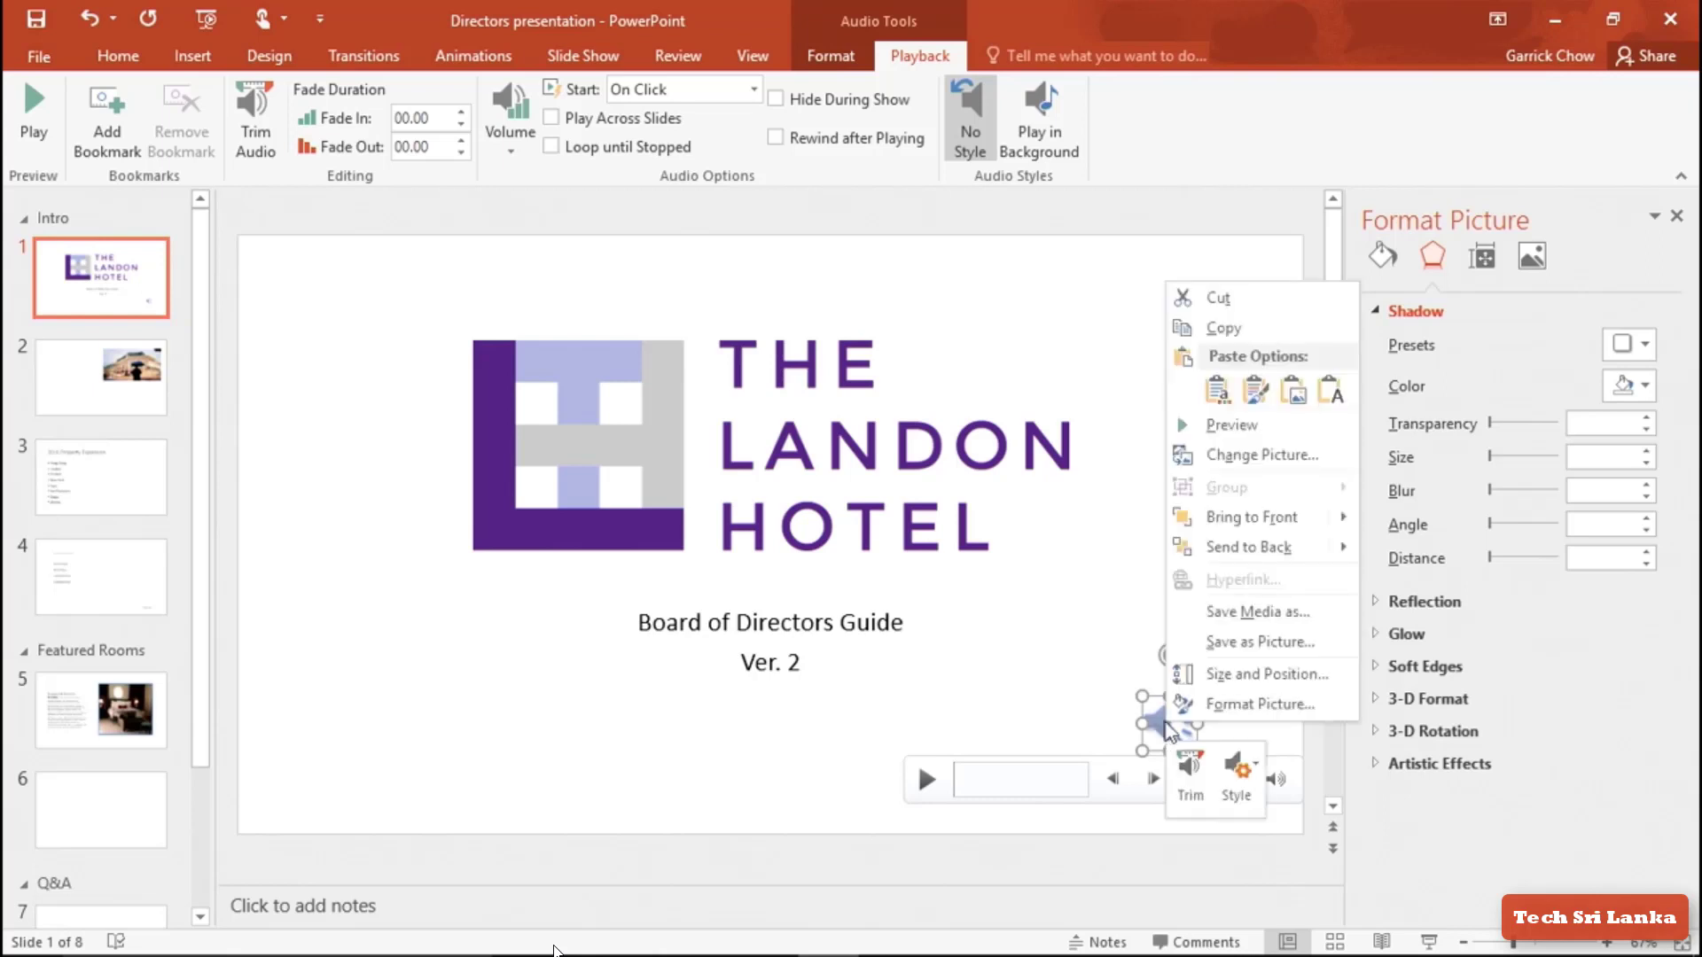
pyautogui.click(1230, 706)
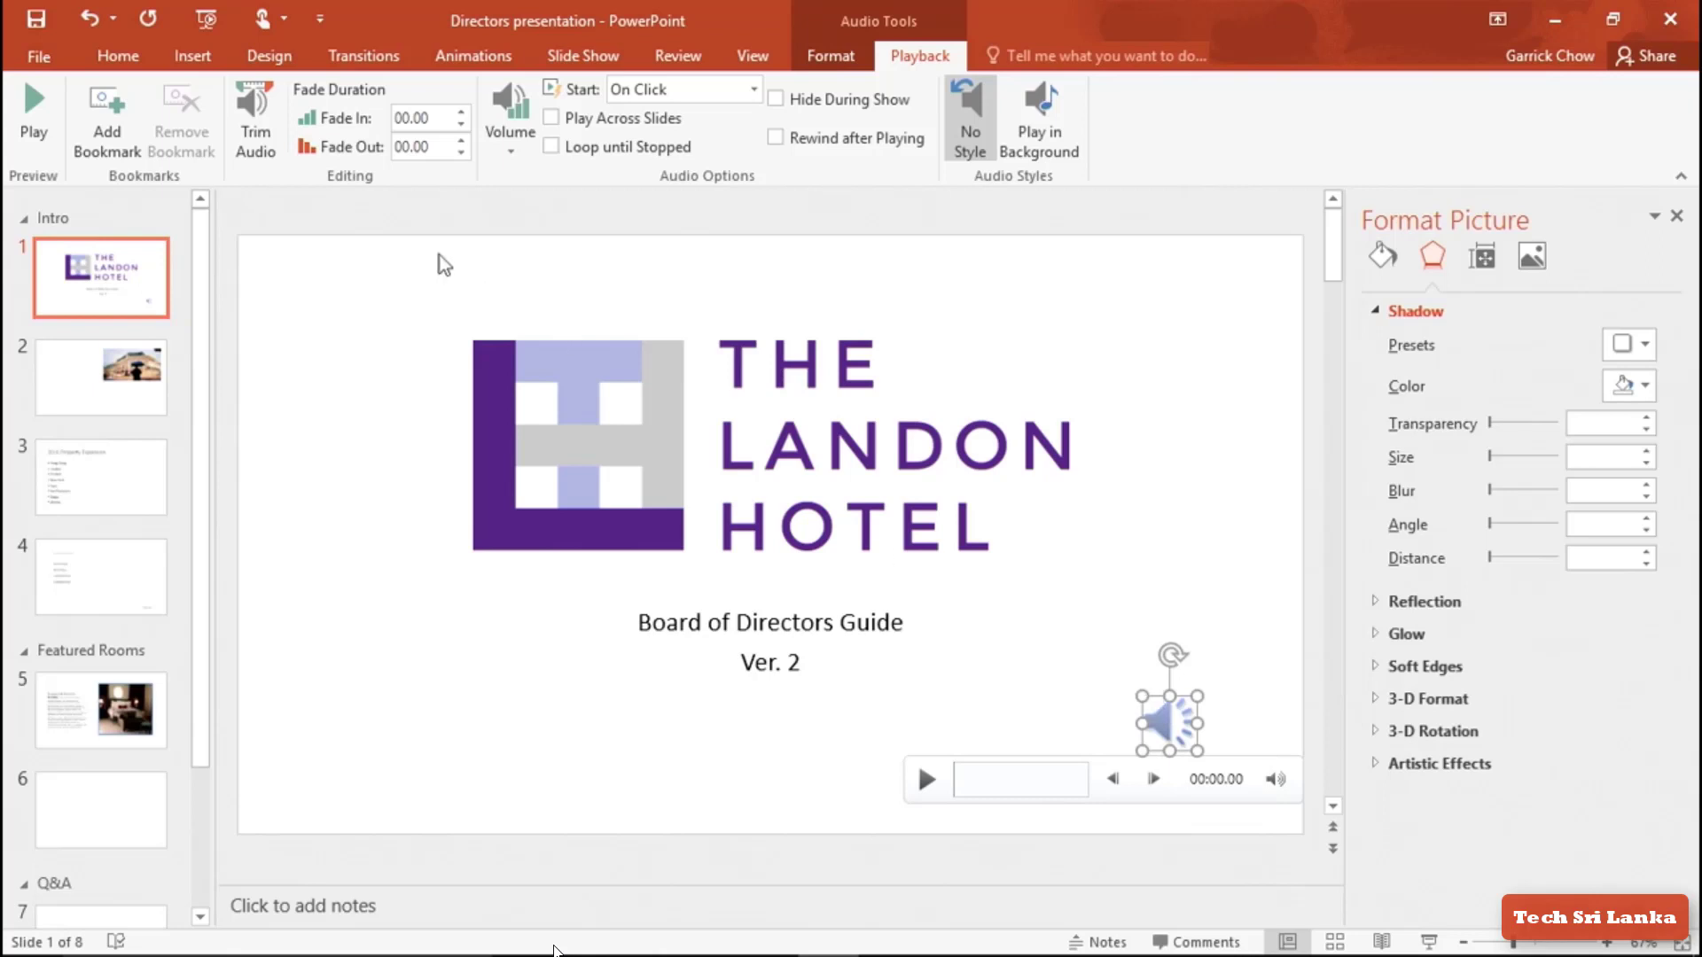
pyautogui.click(278, 60)
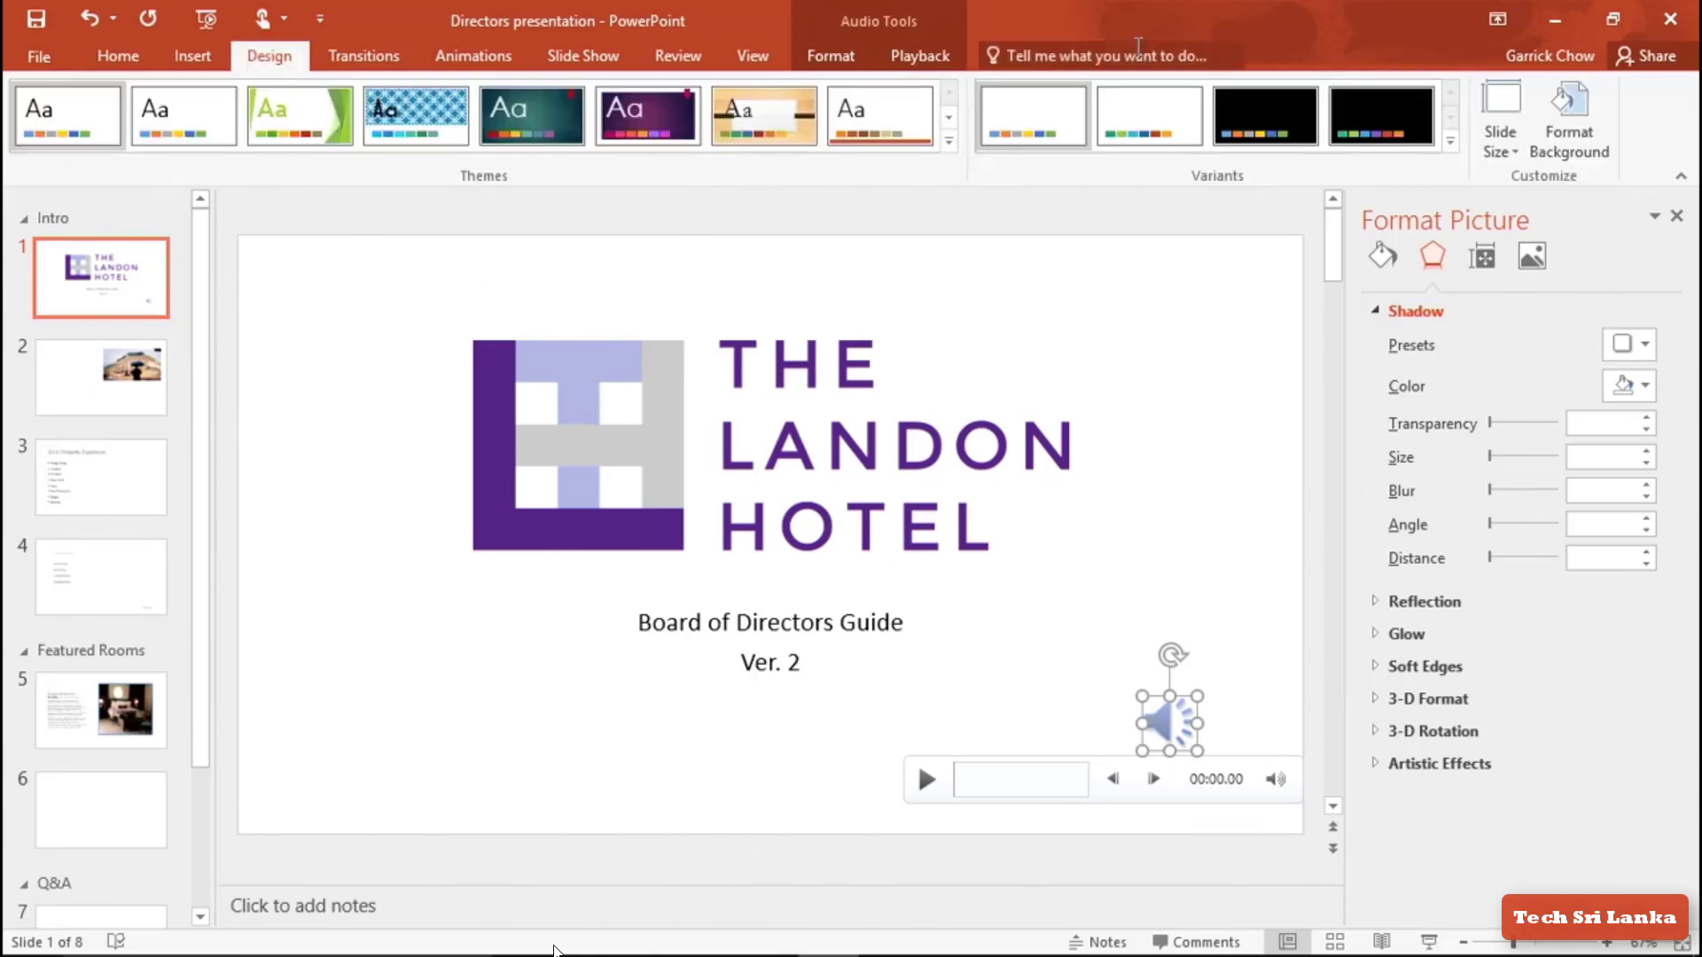
# Close and reopen the Format Background settings, then reselect the speaker icon
pyautogui.click(1565, 149)
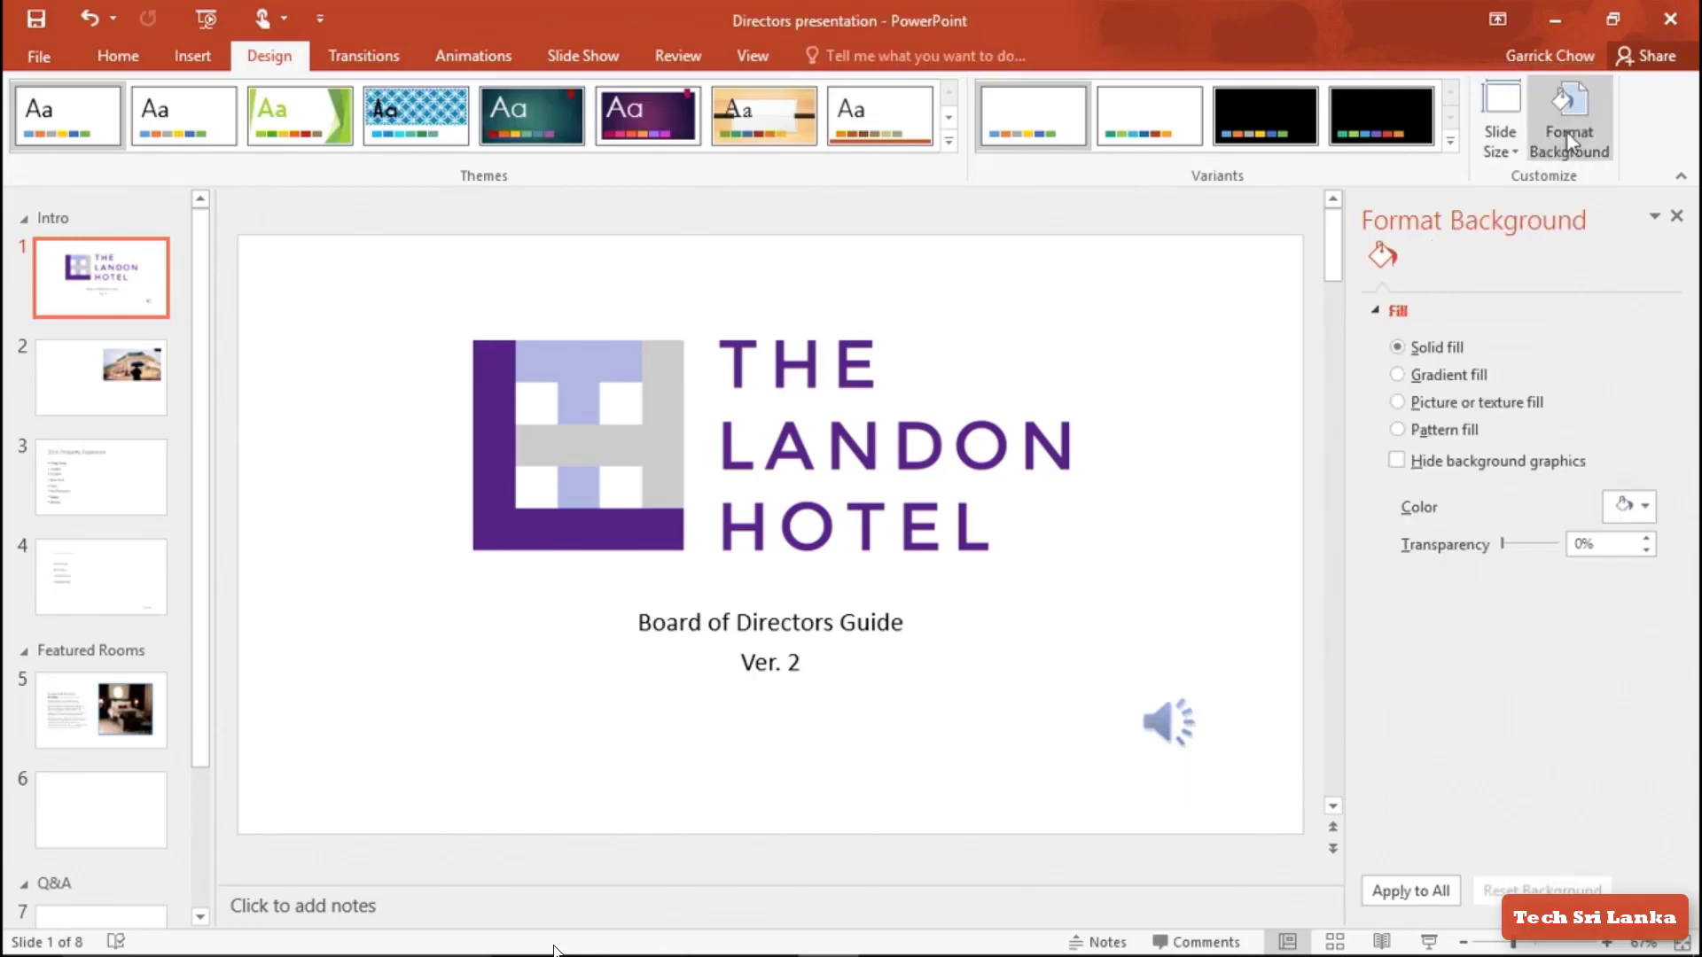
pyautogui.click(1677, 218)
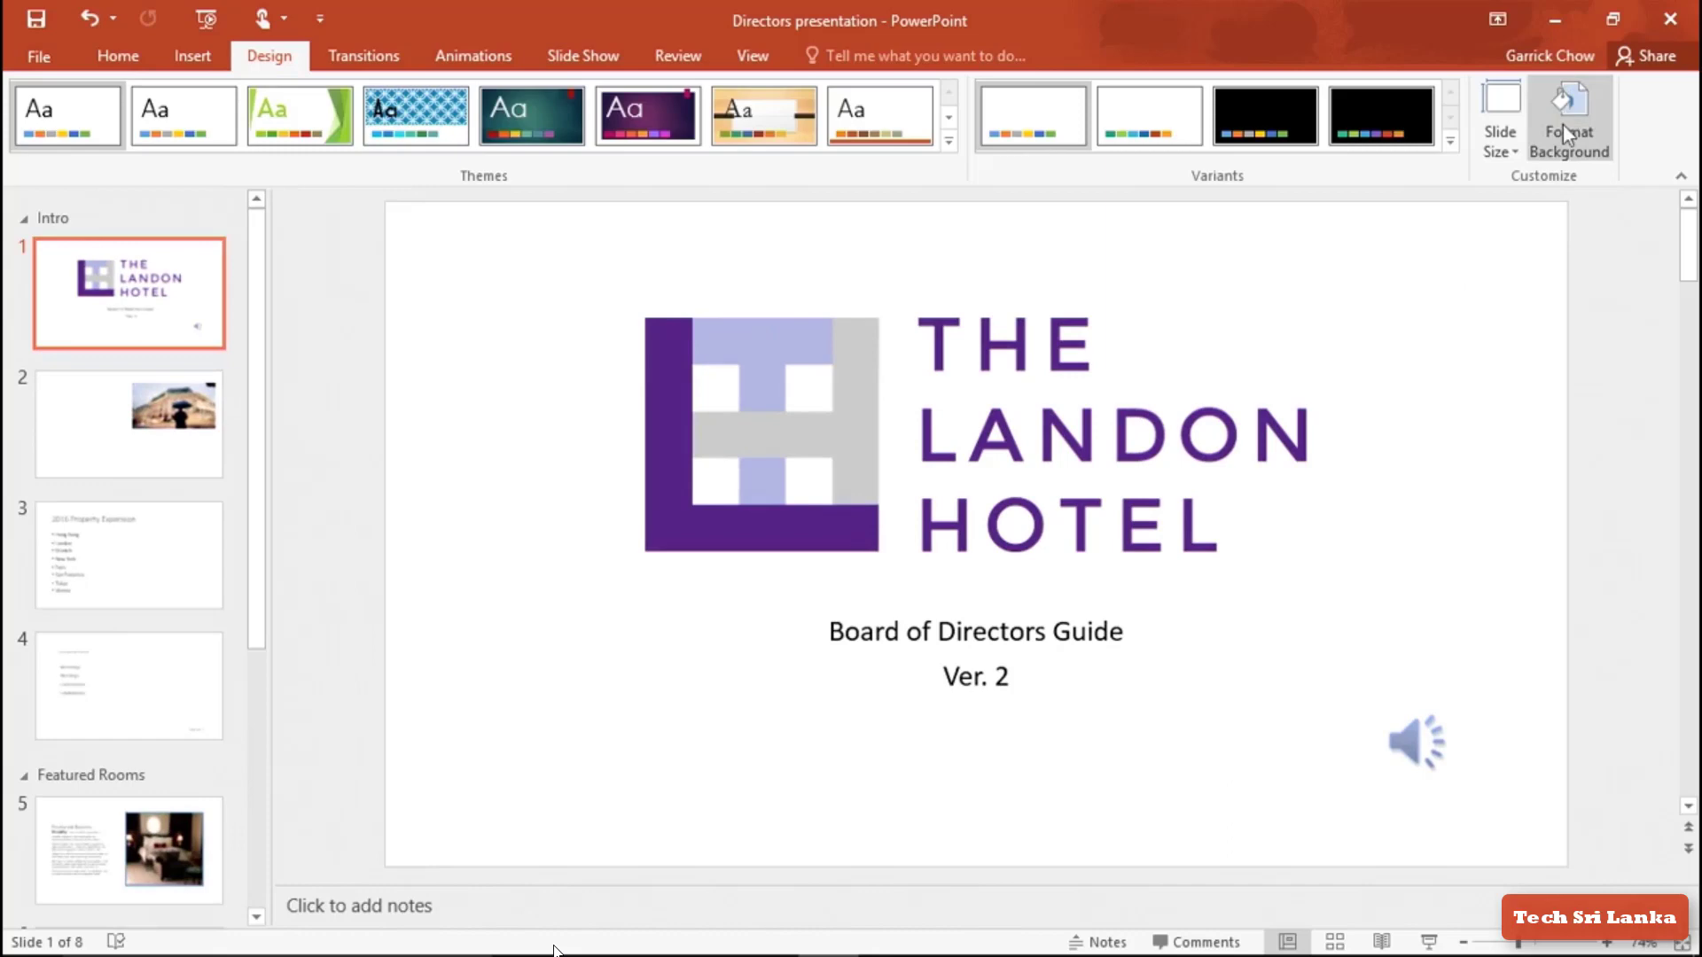
pyautogui.click(1564, 129)
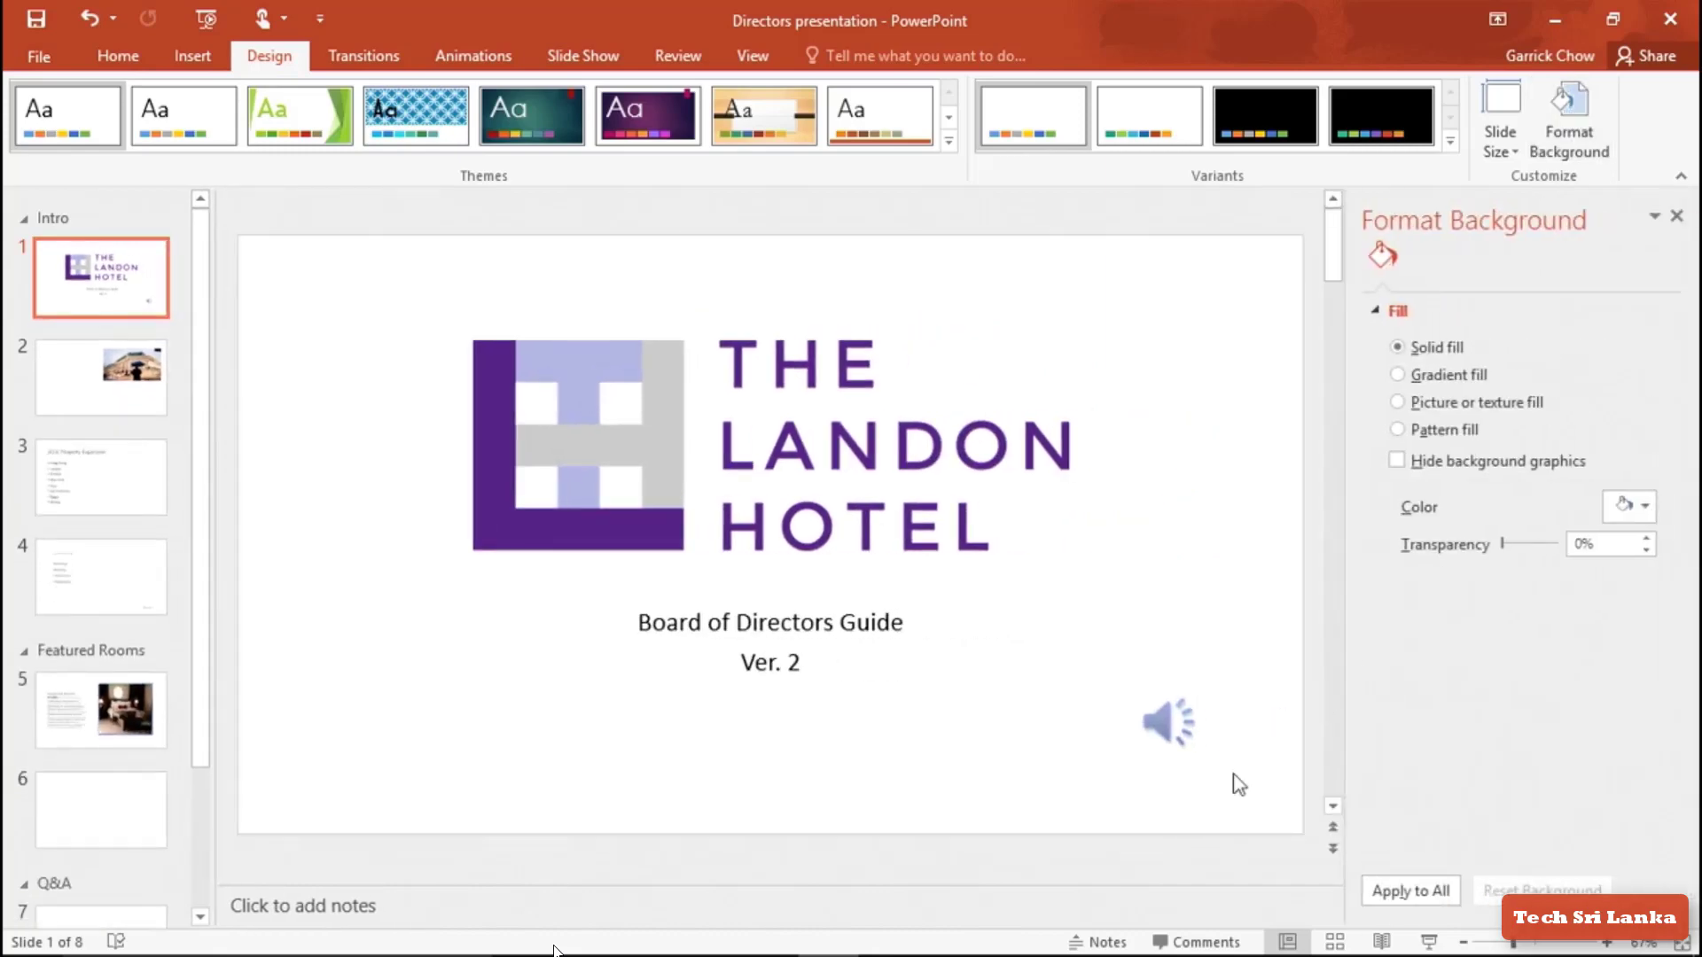
pyautogui.moveTo(1181, 721)
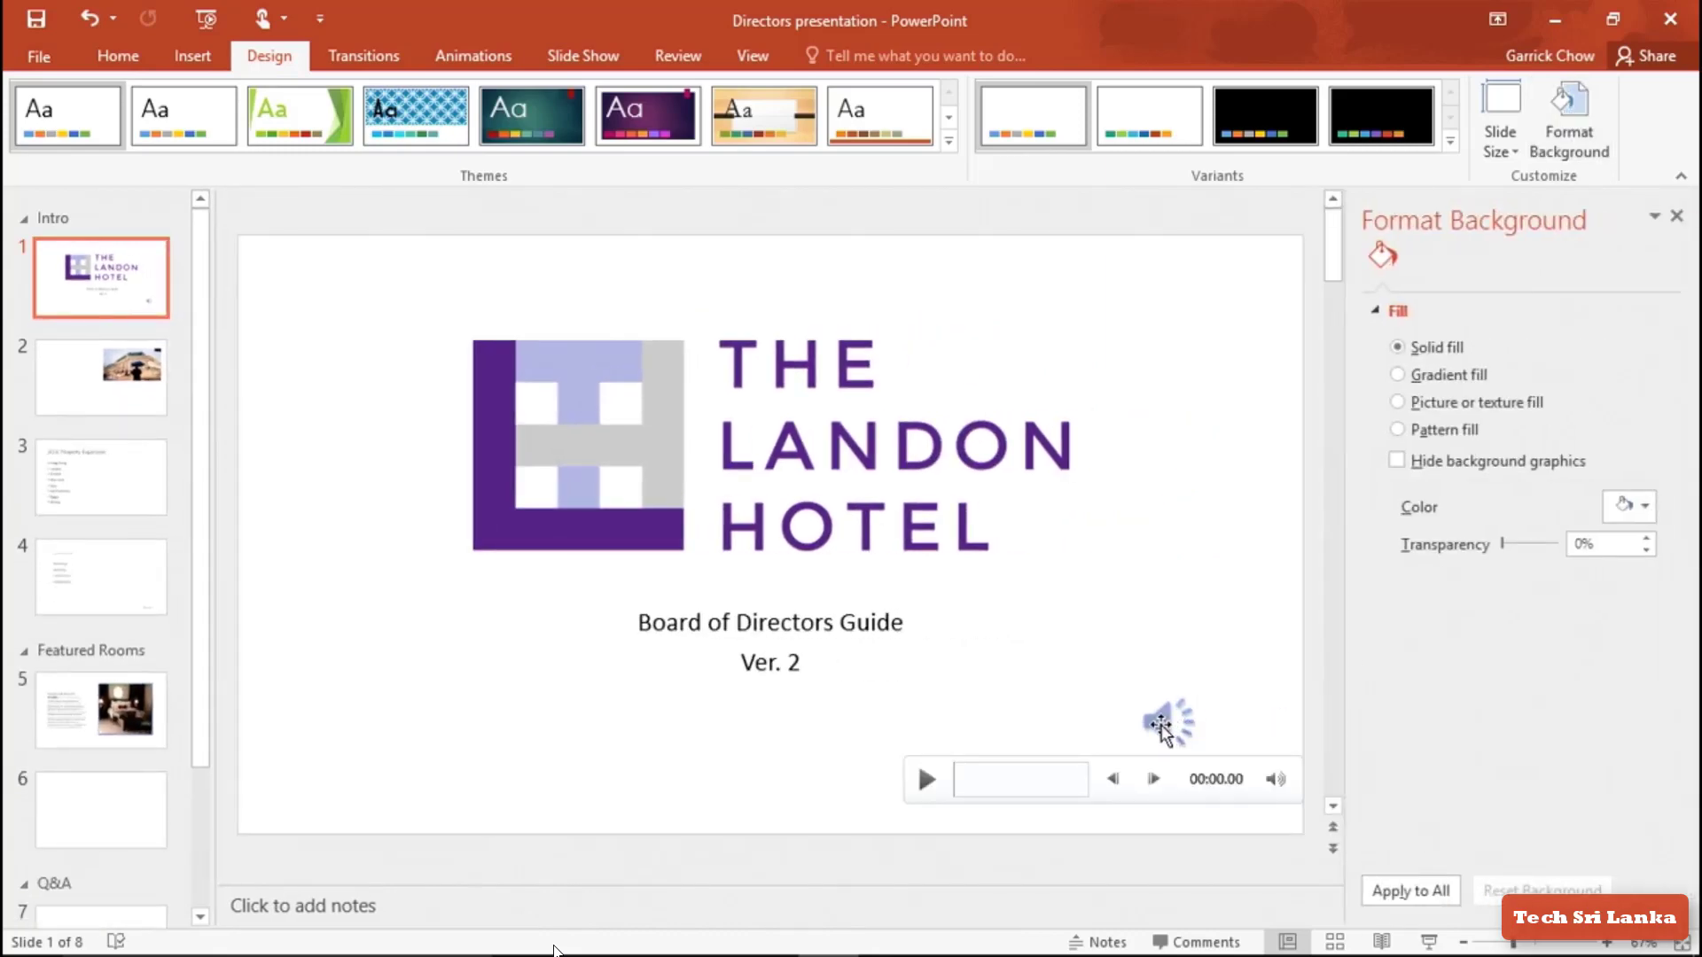
pyautogui.click(1161, 727)
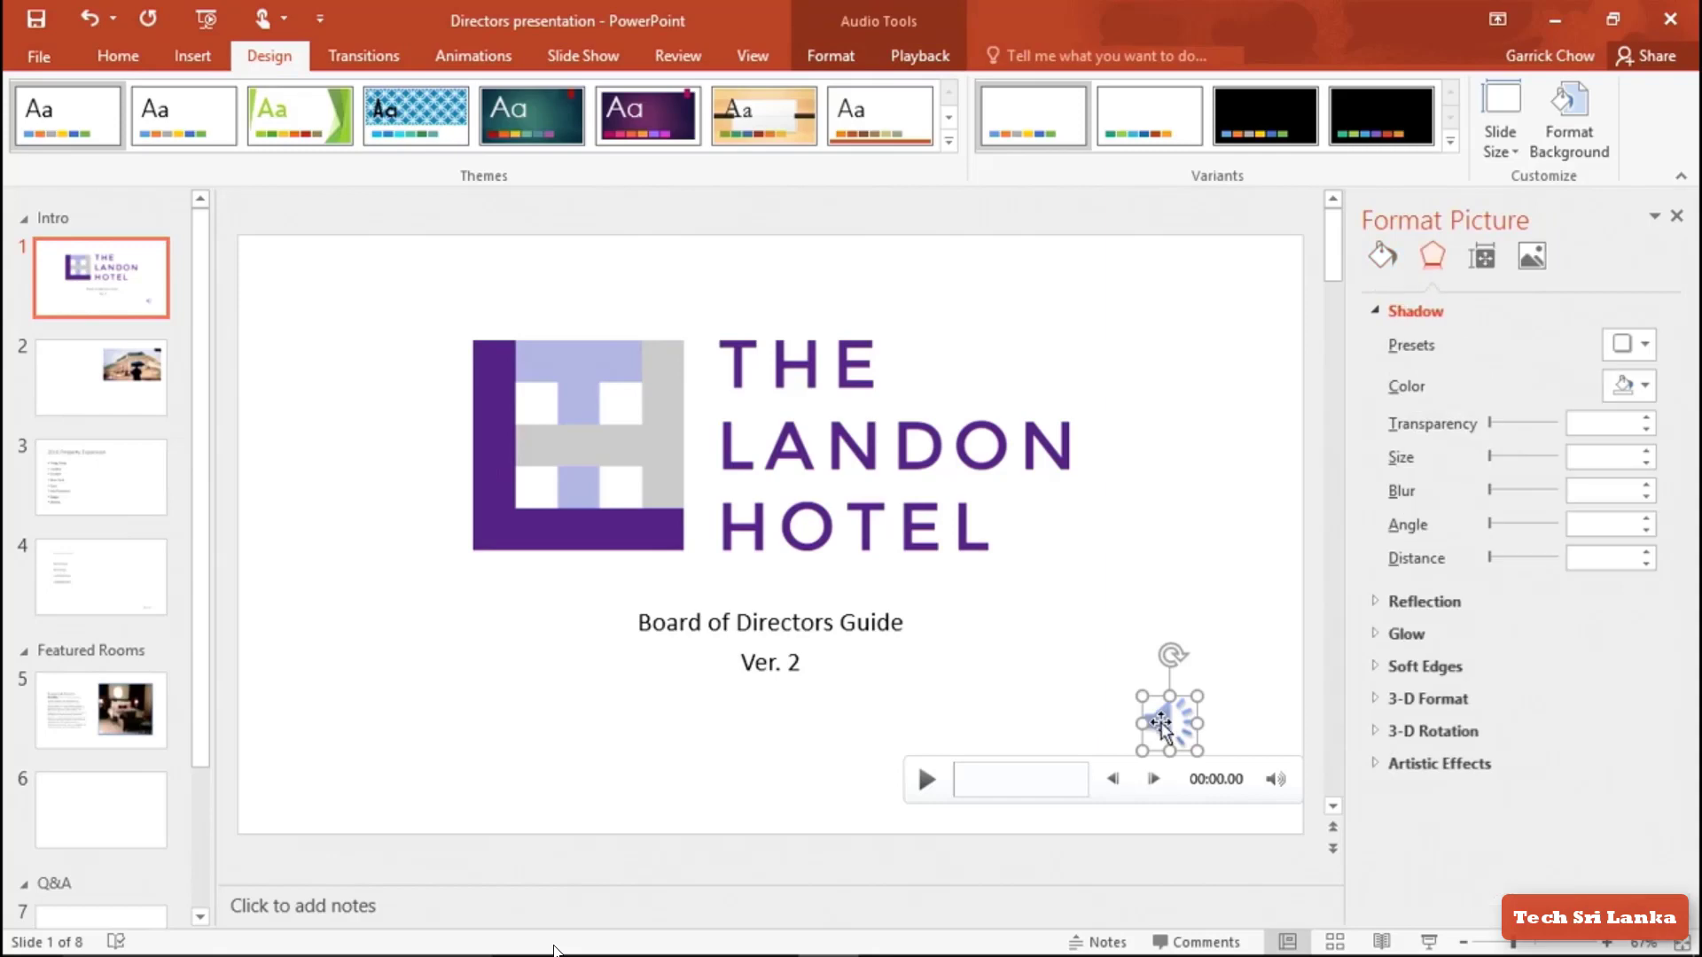